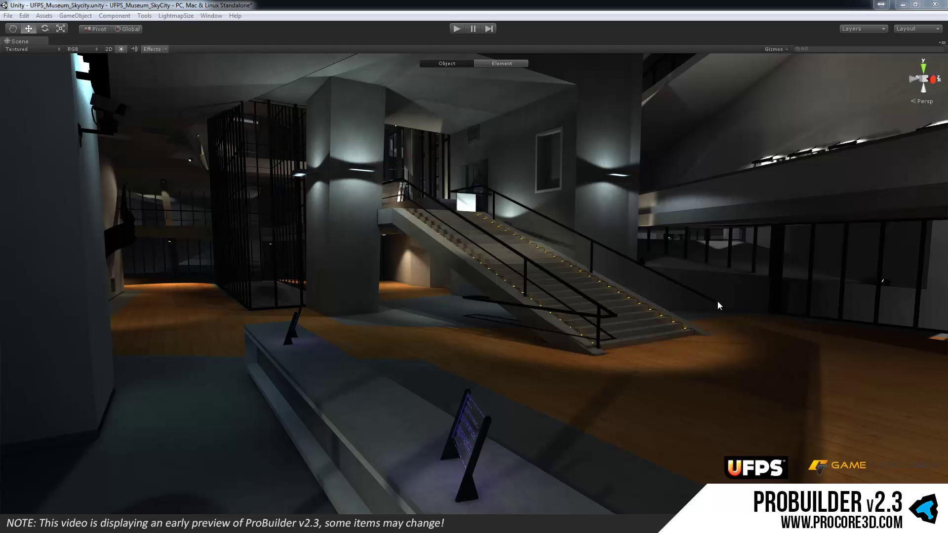
Examine the museum interior around the staircase and the caged areas, from floor level and from above
click(605, 32)
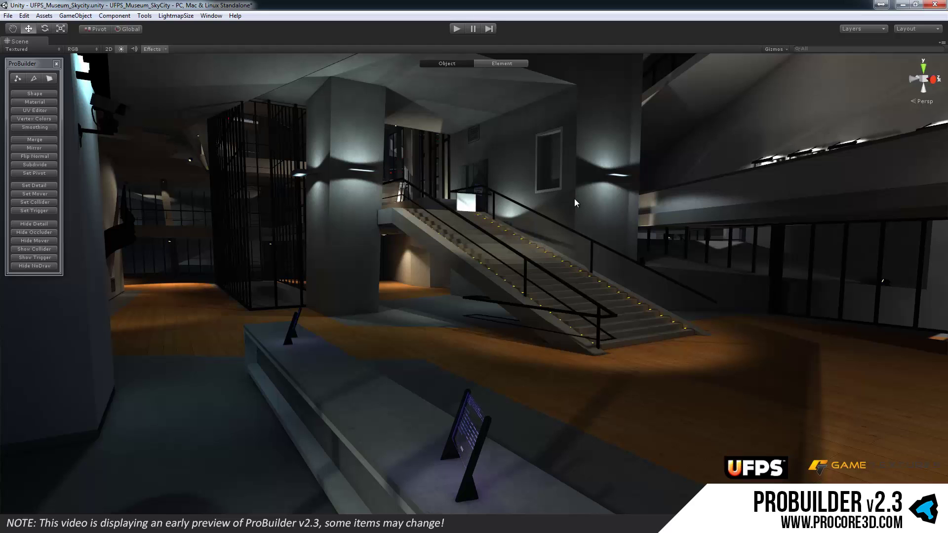
alt+drag(597, 199, 588, 224)
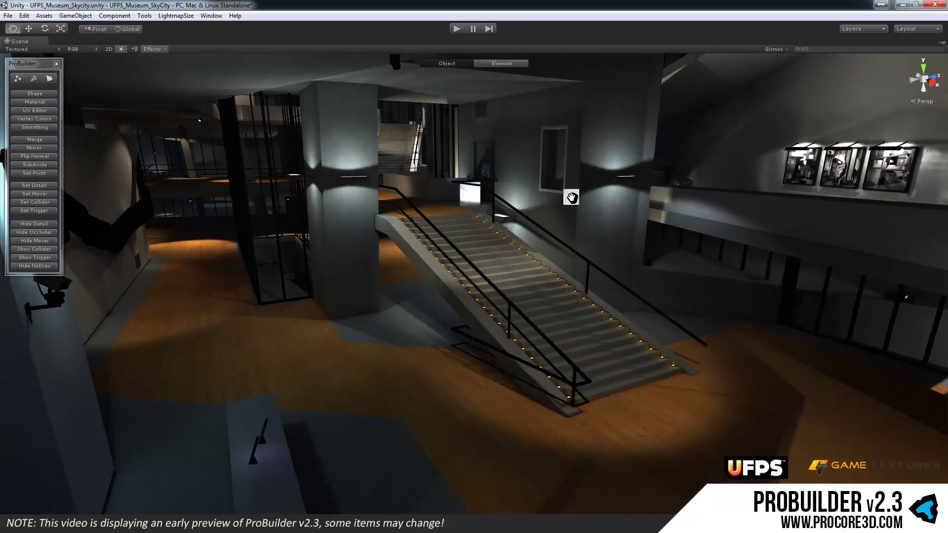
middle_drag(572, 205, 418, 290)
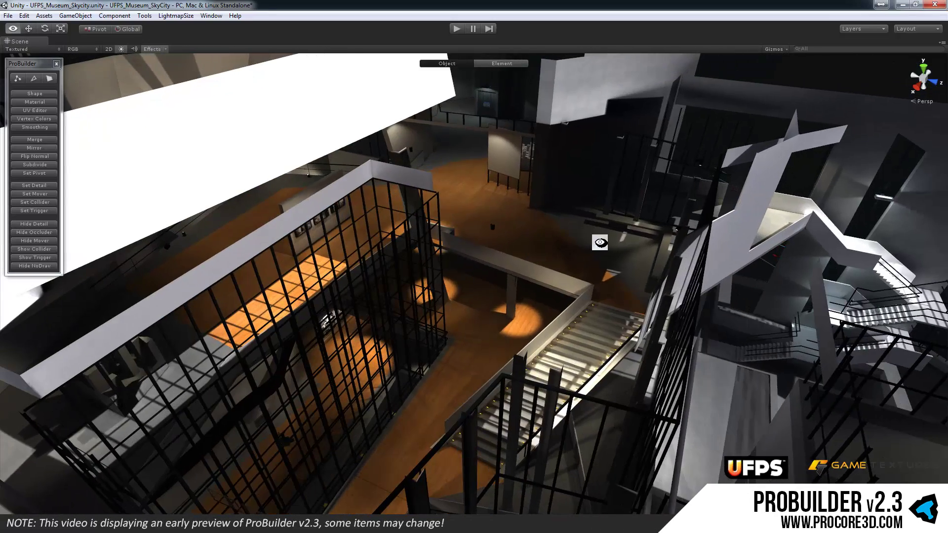
alt+drag(599, 244, 496, 253)
middle_drag(496, 253, 634, 206)
scroll(633, 205, up, 3)
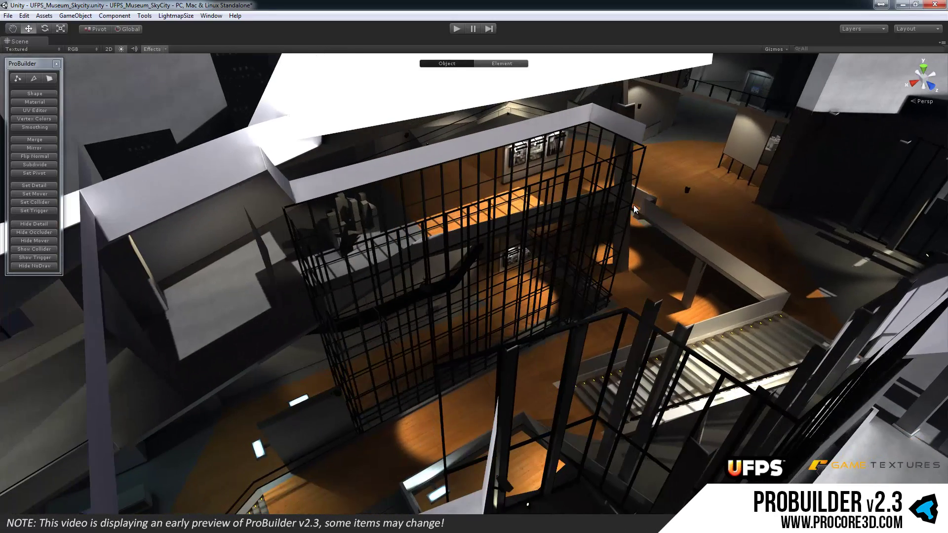
right_drag(681, 211, 638, 259)
alt+drag(638, 259, 481, 251)
middle_drag(677, 340, 532, 199)
scroll(564, 266, down, 3)
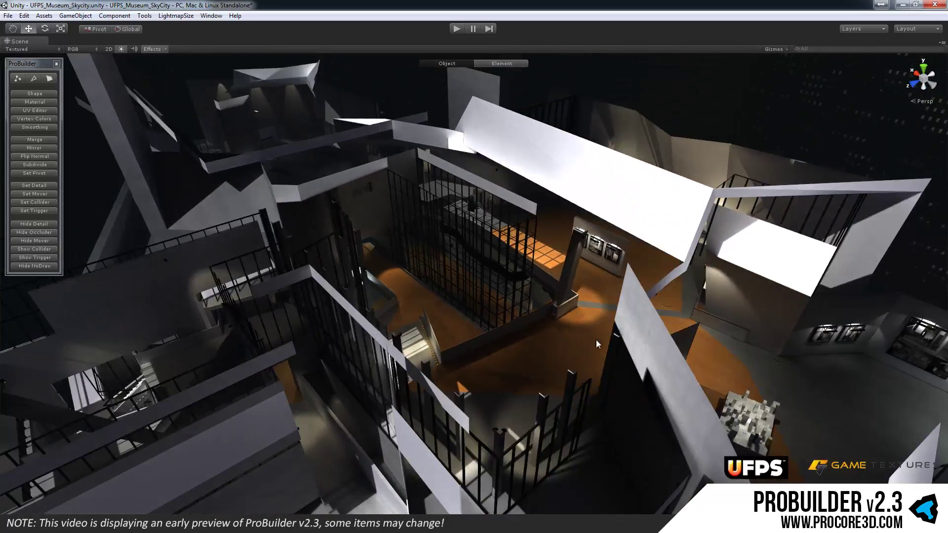
middle_drag(603, 345, 527, 187)
mouse_move(567, 284)
right_down()
mouse_move(565, 220)
mouse_move(556, 220)
mouse_move(625, 258)
mouse_move(550, 254)
mouse_move(612, 245)
mouse_move(572, 262)
mouse_move(550, 288)
mouse_move(639, 302)
mouse_move(546, 271)
mouse_move(555, 277)
right_up()
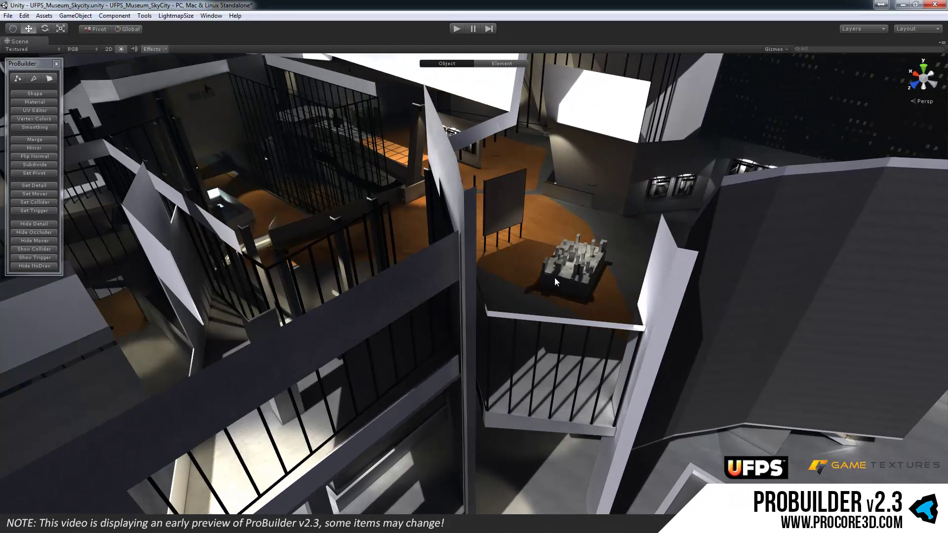
Examine the museum's outer walls and the terrace with the nine stone pillars from several angles
scroll(555, 277, down, 3)
mouse_move(555, 277)
right_down()
mouse_move(401, 264)
mouse_move(585, 256)
mouse_move(555, 273)
right_up()
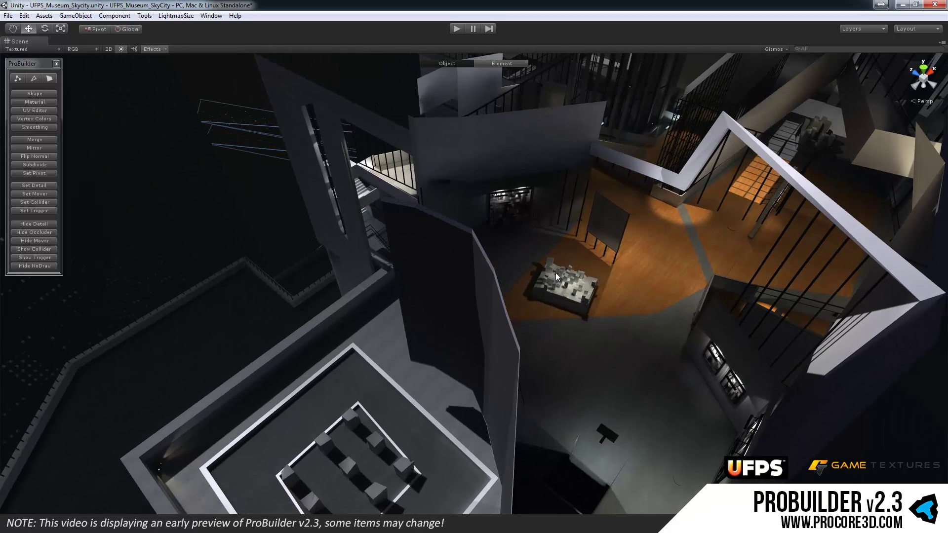
right_drag(528, 295, 573, 295)
alt+drag(573, 295, 585, 255)
middle_drag(511, 283, 512, 323)
alt+drag(512, 324, 494, 296)
click(261, 276)
middle_drag(607, 321, 565, 318)
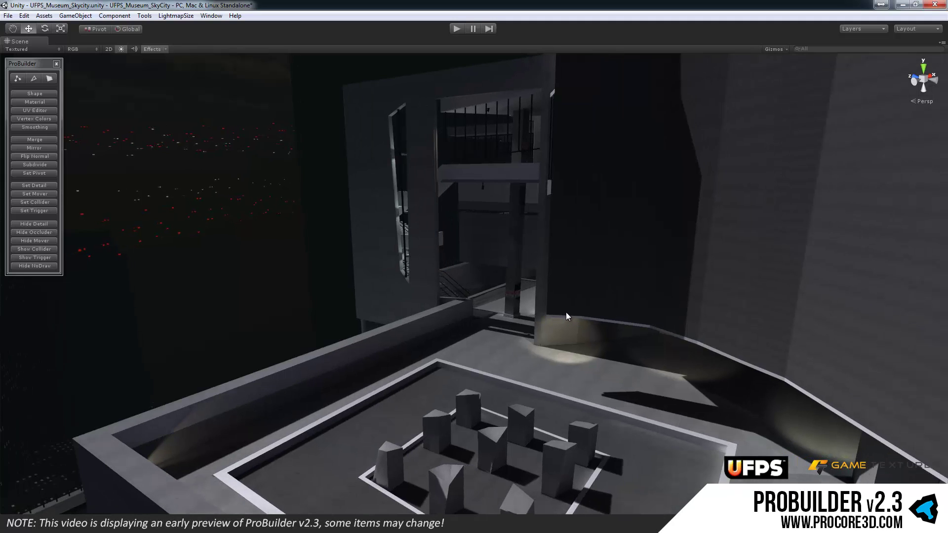
alt+drag(557, 295, 717, 314)
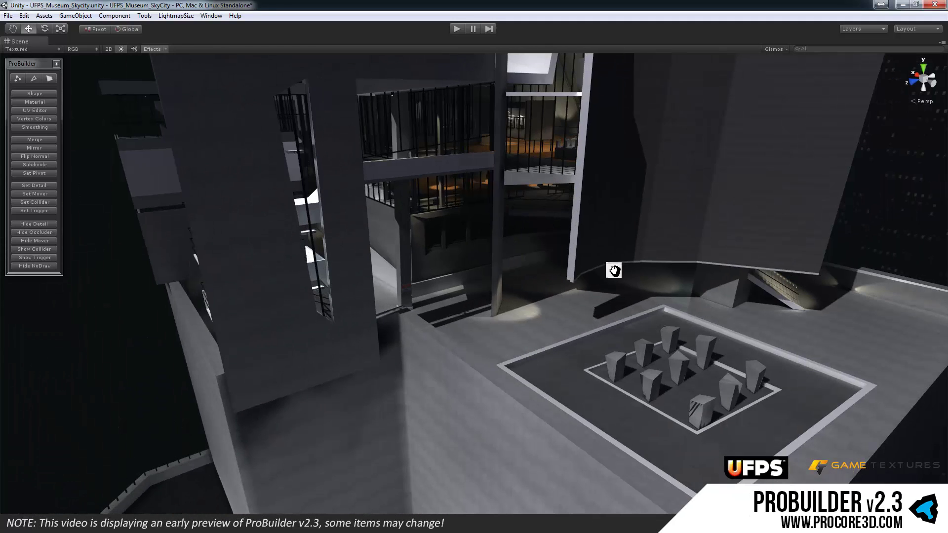
middle_drag(613, 277, 601, 401)
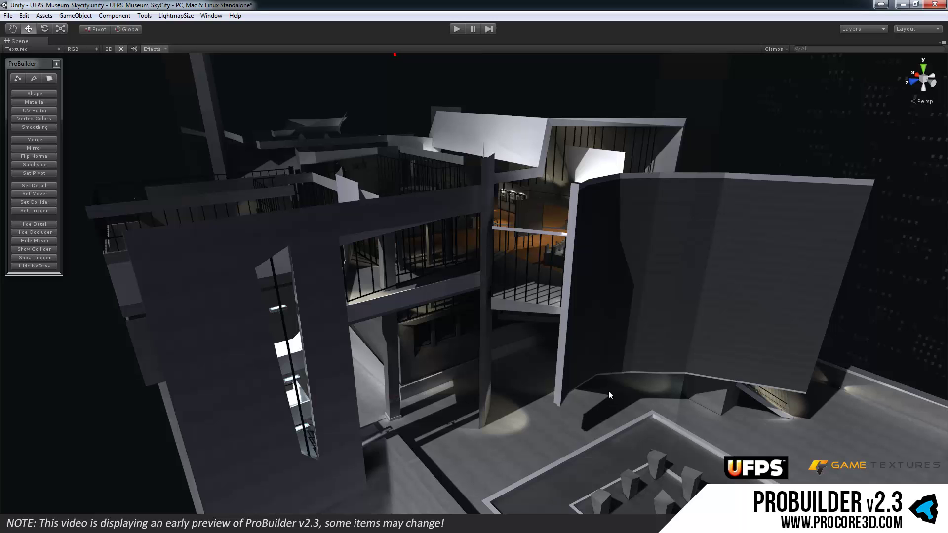
middle_drag(634, 386, 560, 327)
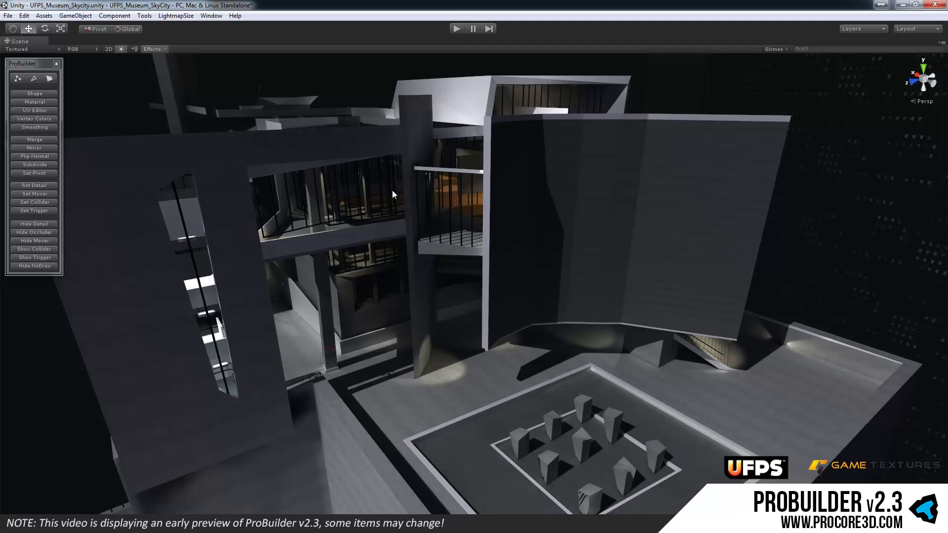
middle_drag(558, 264, 469, 194)
scroll(484, 235, up, 5)
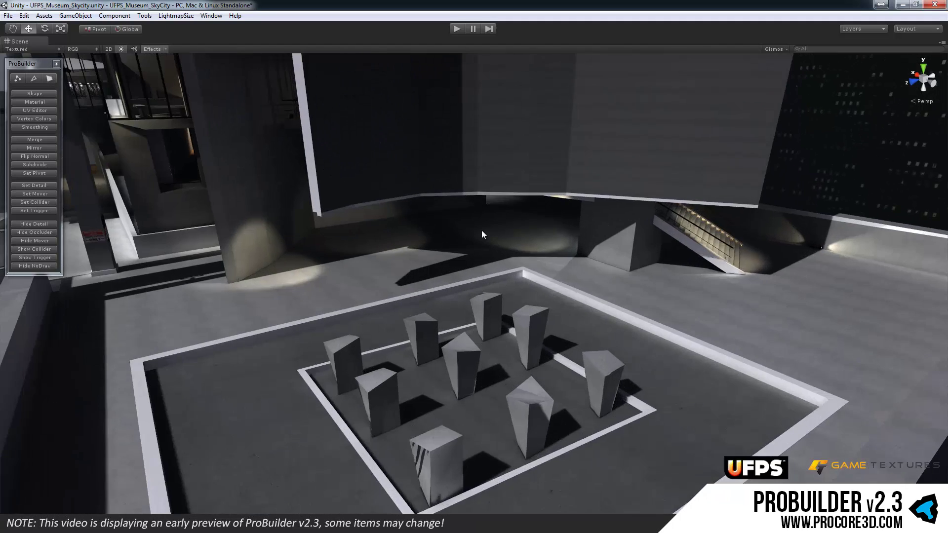
mouse_move(483, 234)
right_down()
mouse_move(470, 212)
mouse_move(483, 223)
right_up()
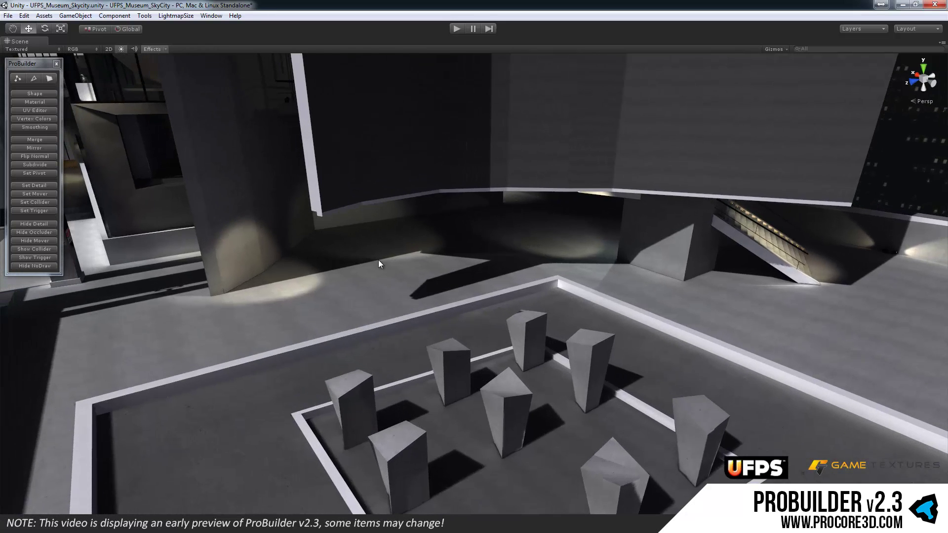
Select the tall wall slab beside the balcony as a whole object and inspect it from several sides
click(234, 219)
right_drag(235, 217, 499, 287)
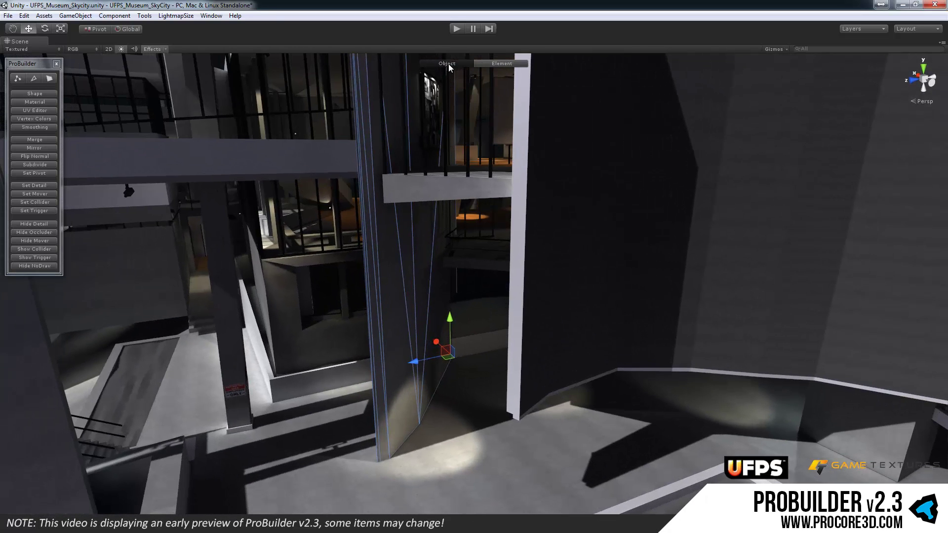
right_drag(456, 155, 451, 72)
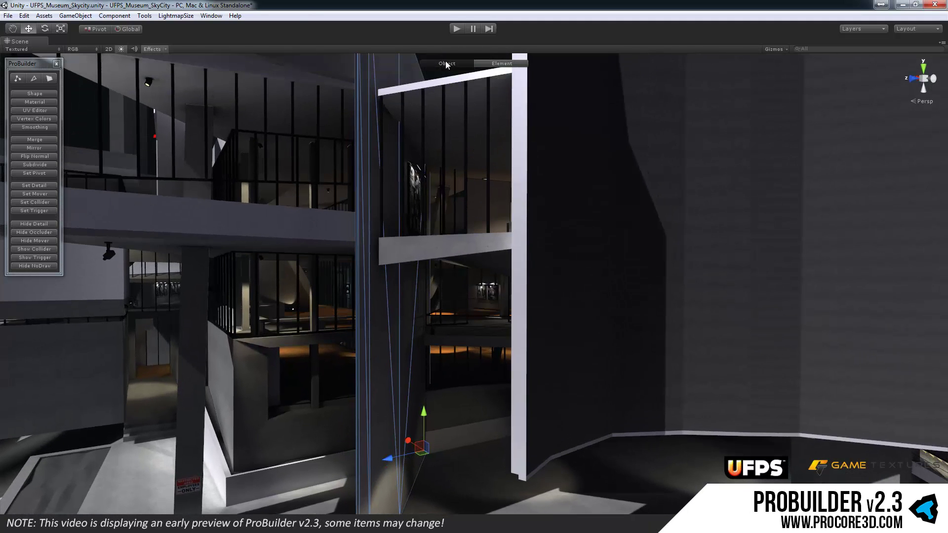
right_drag(448, 116, 582, 142)
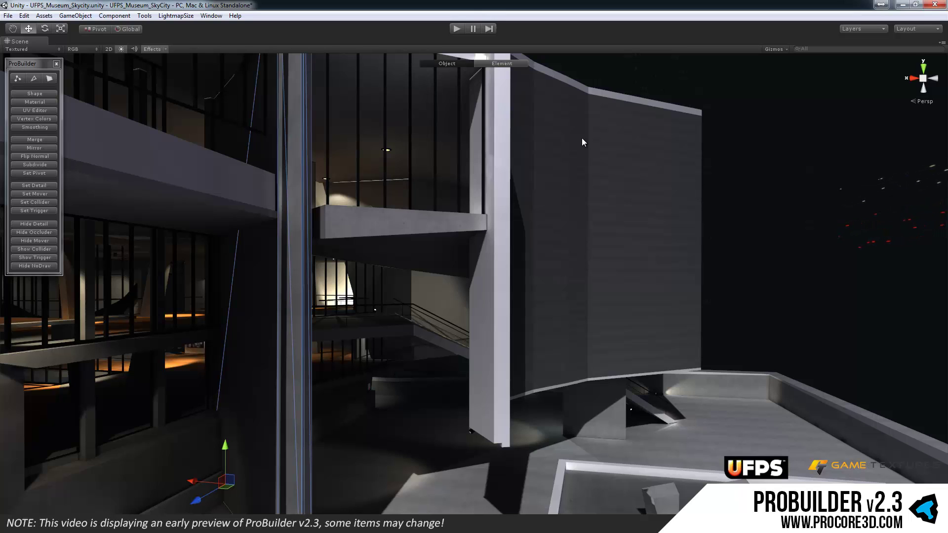
right_drag(331, 312, 354, 342)
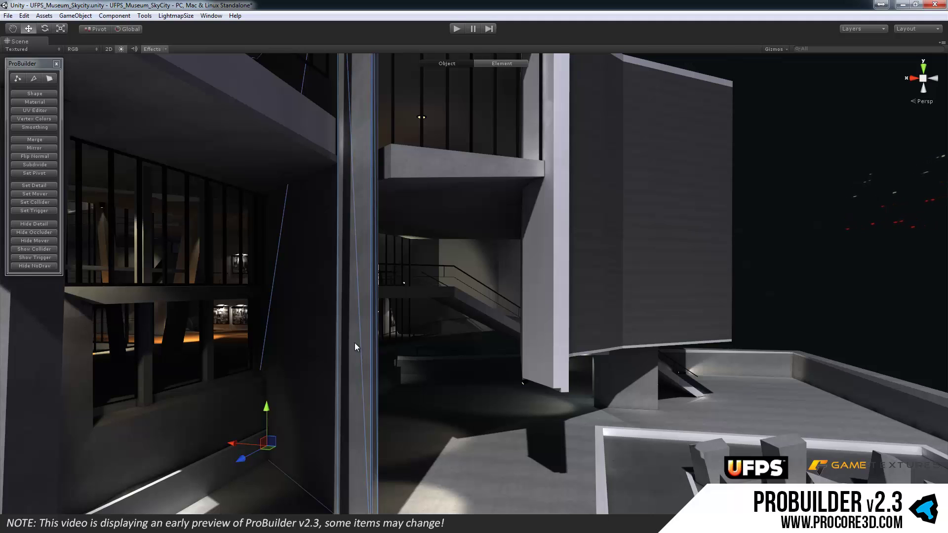
right_drag(354, 343, 354, 363)
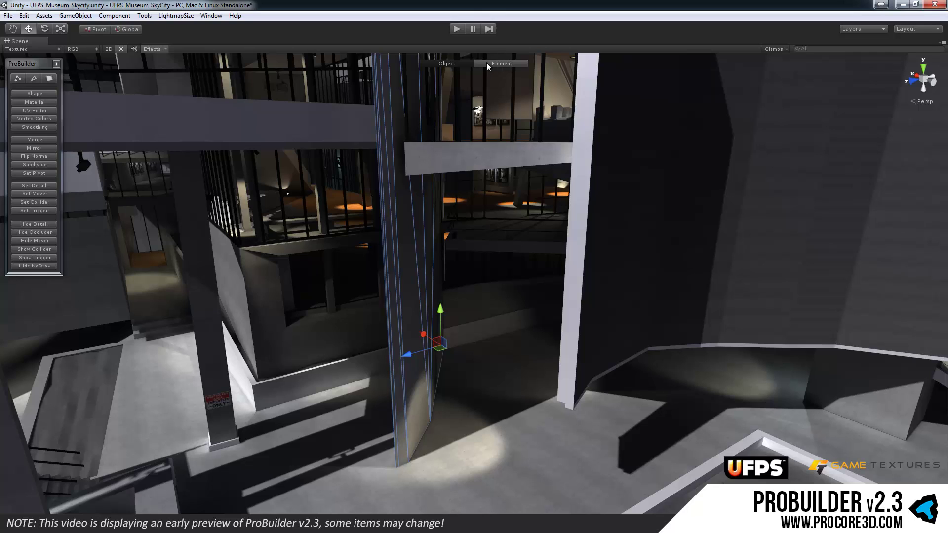
Switch the selected wall slab from object editing to element editing with face selection
click(503, 61)
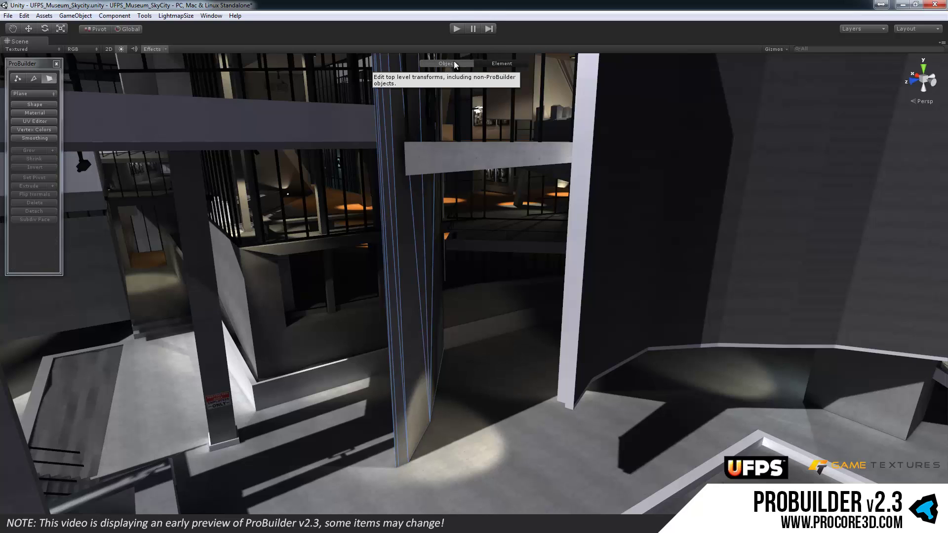
click(454, 63)
click(502, 63)
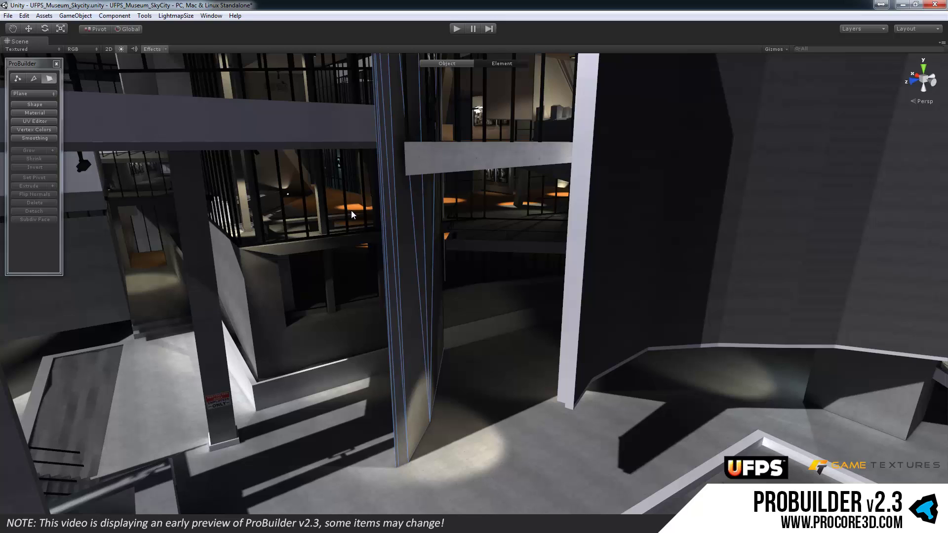
click(35, 80)
click(49, 79)
Select individual faces on the tall wall slab in face mode
middle_drag(360, 220, 422, 295)
alt+drag(424, 205, 425, 254)
click(420, 193)
alt+drag(521, 305, 417, 230)
click(436, 363)
middle_drag(479, 383, 434, 280)
right_drag(457, 218, 478, 262)
Switch to vertex selection and select the vertices at the wall slab's front lower end
click(18, 78)
middle_drag(418, 269, 446, 203)
drag(390, 331, 466, 403)
key(f)
alt+drag(623, 332, 427, 265)
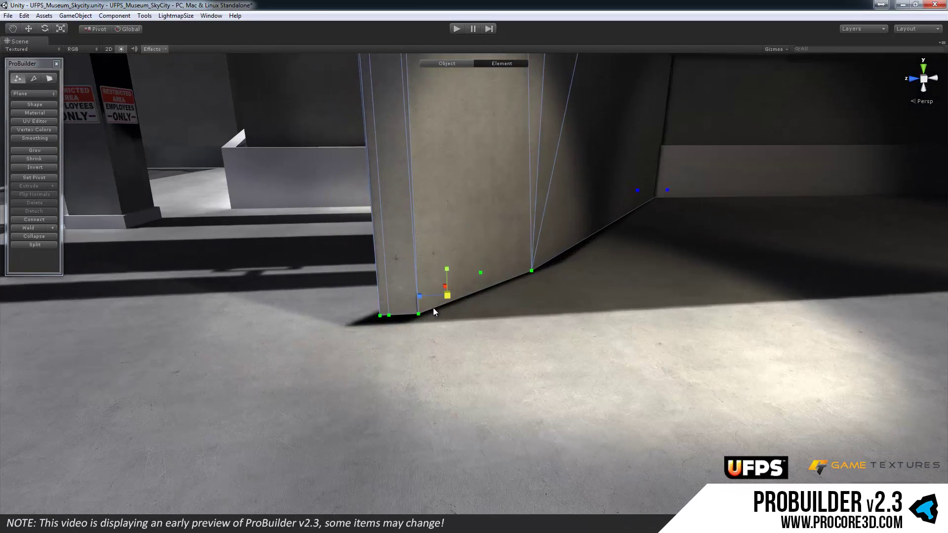
Try to rotate the selected vertices at the bottom of the wall slab
key(e)
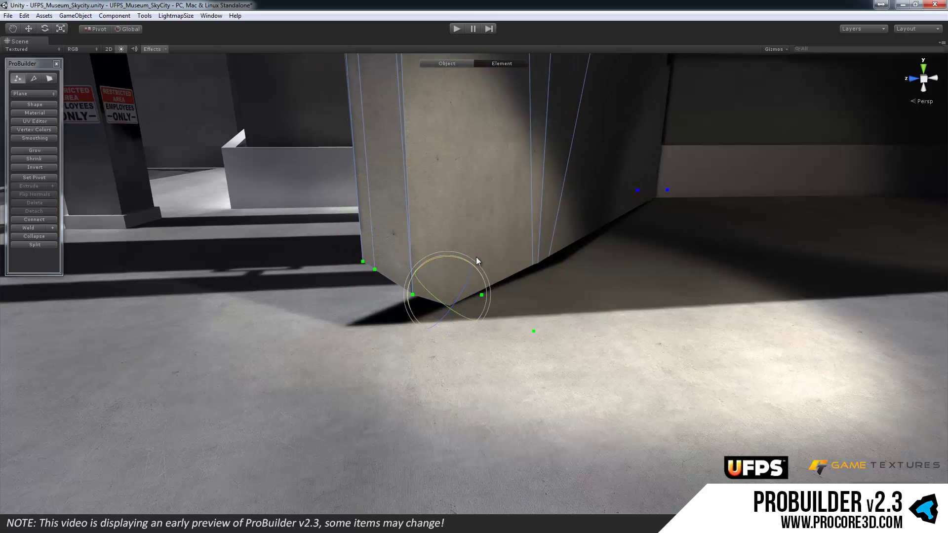
alt+drag(339, 222, 541, 245)
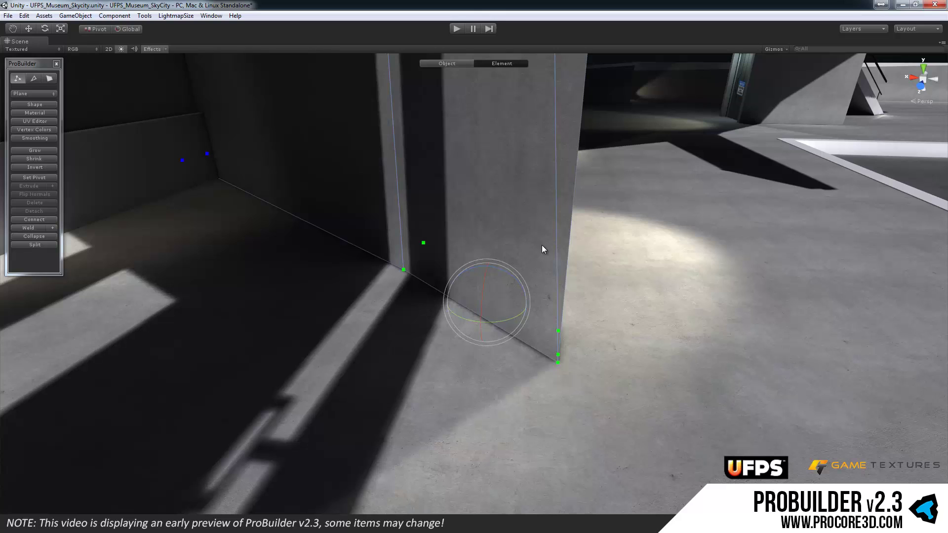
alt+drag(551, 258, 429, 283)
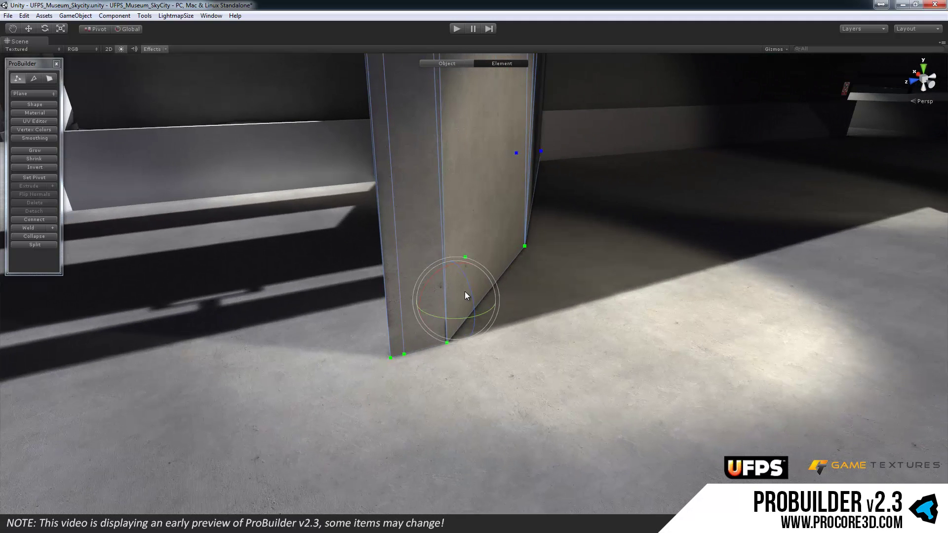
Add the two rear bottom vertices to the slab's selection and remove the front corner vertices from it
alt+drag(349, 237, 402, 259)
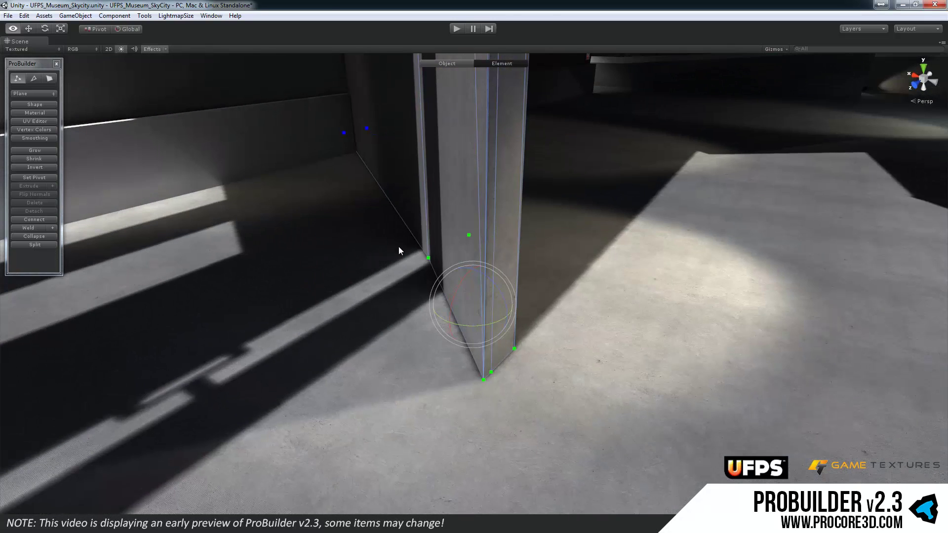
shift+drag(309, 109, 391, 162)
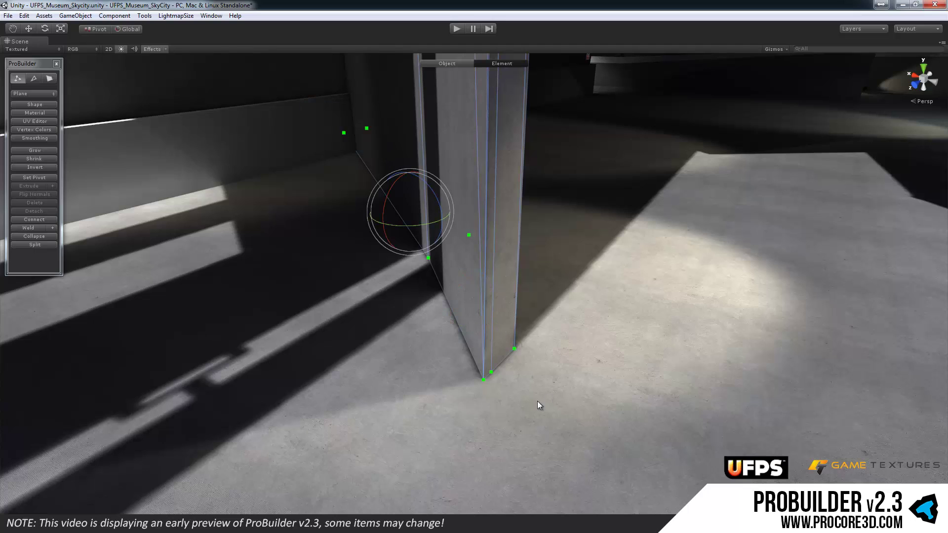
shift+drag(531, 332, 444, 428)
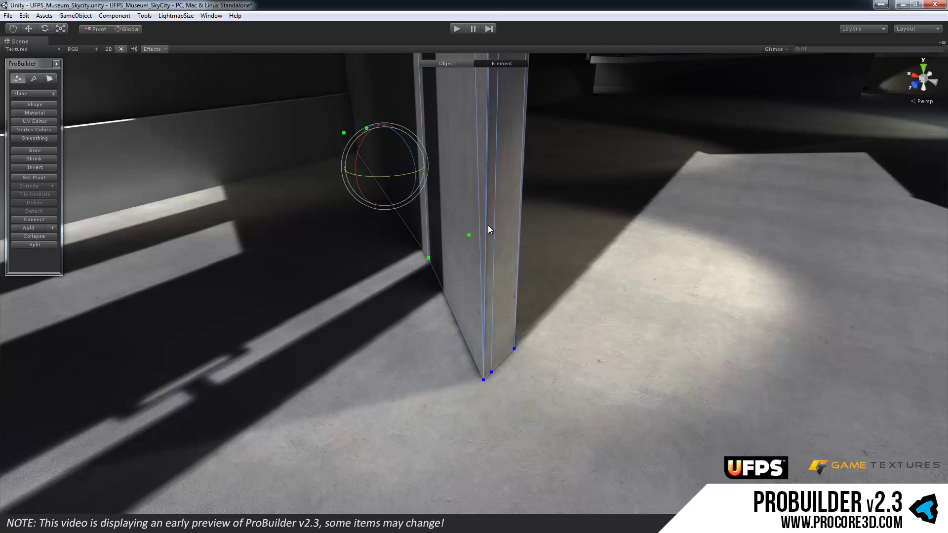
Select the front face of the balcony ledge beneath the railing in face mode
alt+drag(487, 218, 404, 199)
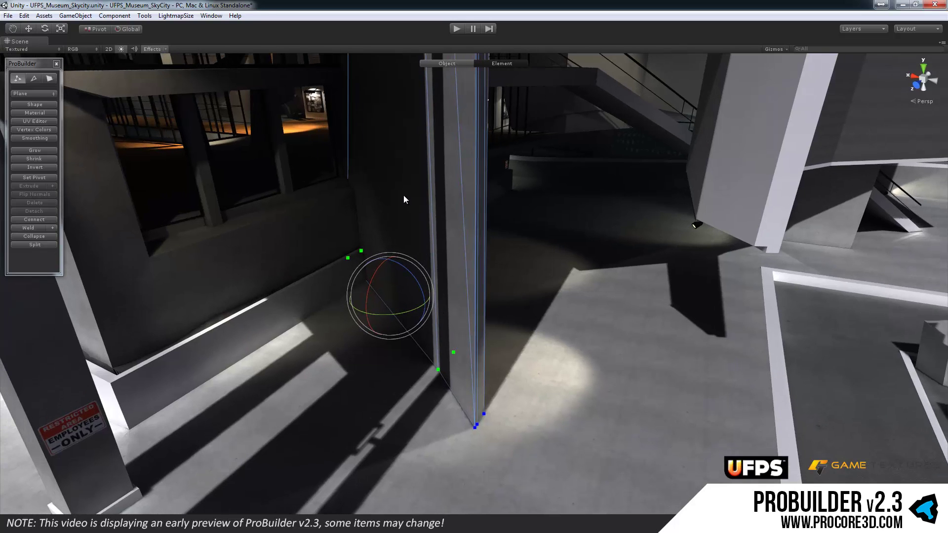
alt+drag(446, 260, 531, 272)
click(496, 268)
click(49, 80)
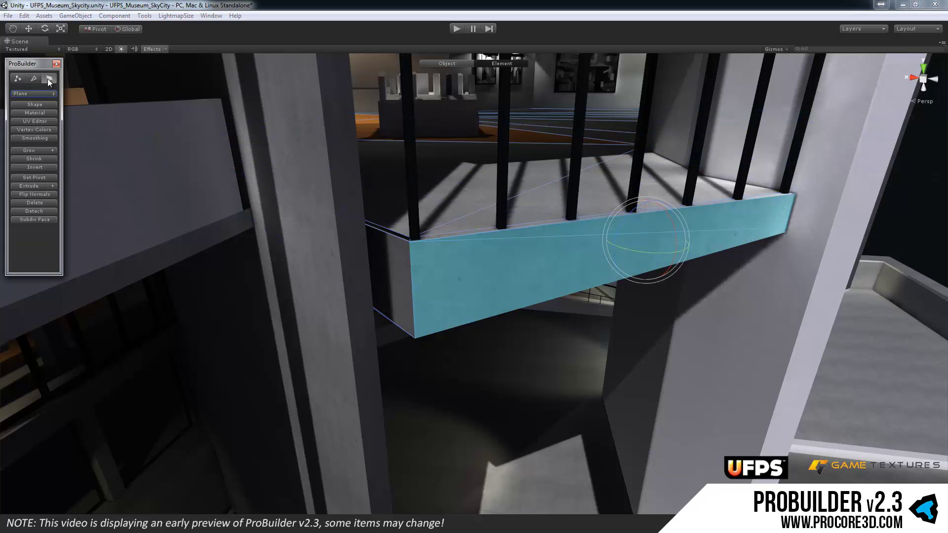
Convert the ledge's face selection to edges and vertices, finishing in edge selection mode
click(33, 79)
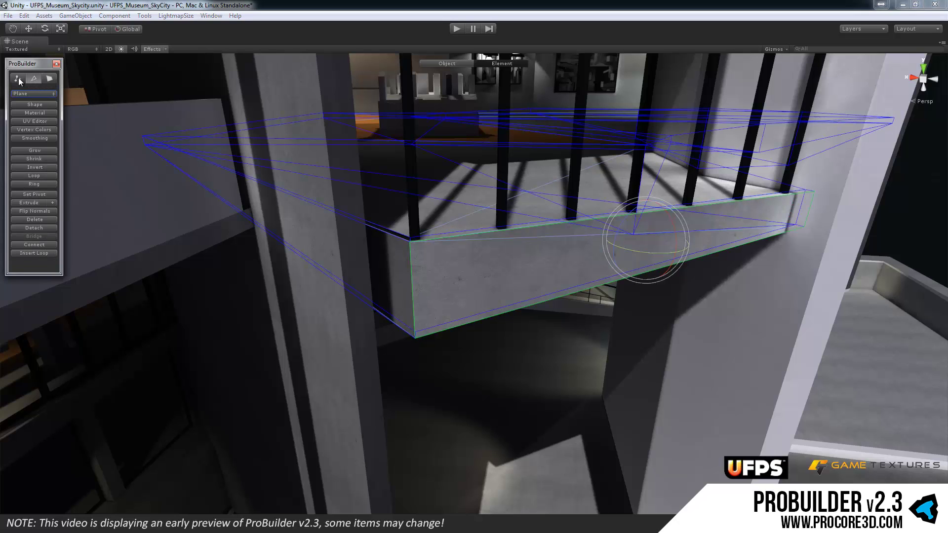
click(18, 79)
click(29, 80)
click(390, 262)
click(496, 266)
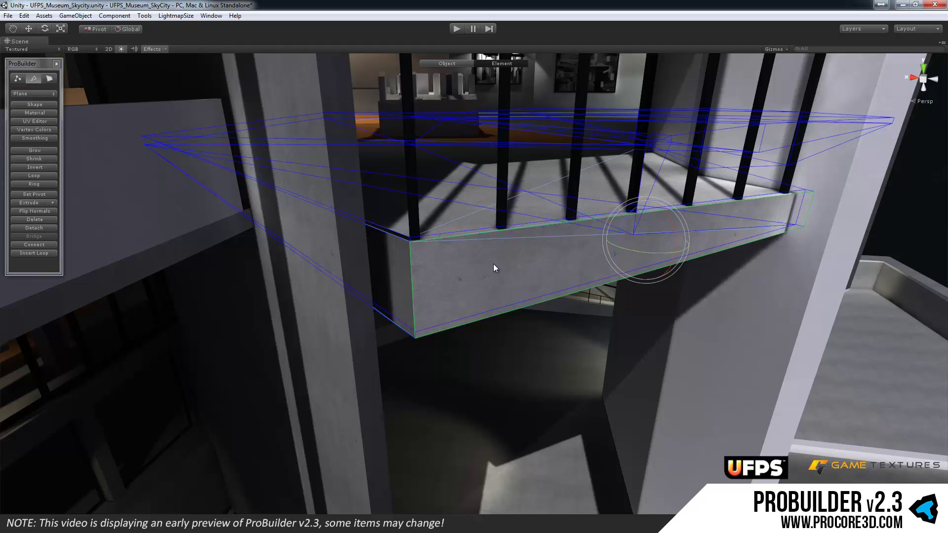
Select the top and bottom long edges of the balcony ledge's front face
click(479, 237)
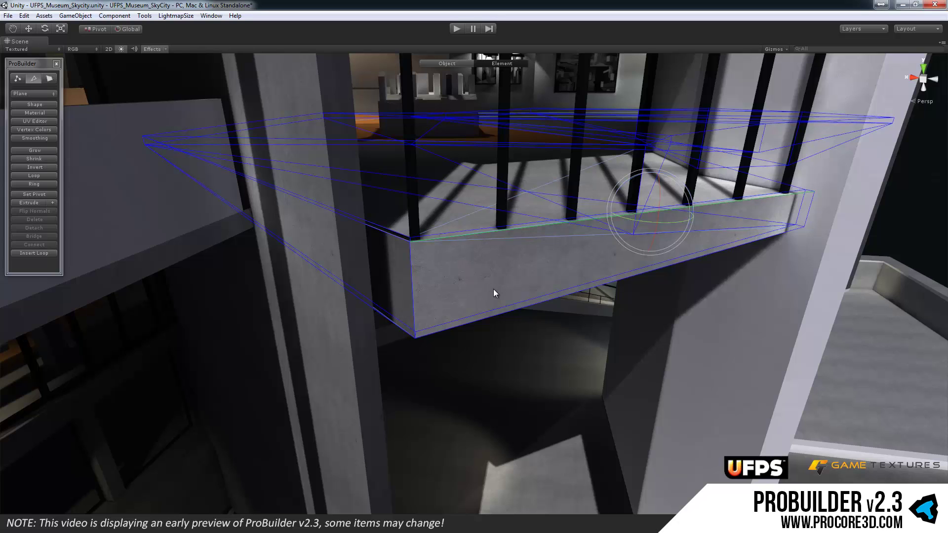
alt+drag(493, 289, 537, 317)
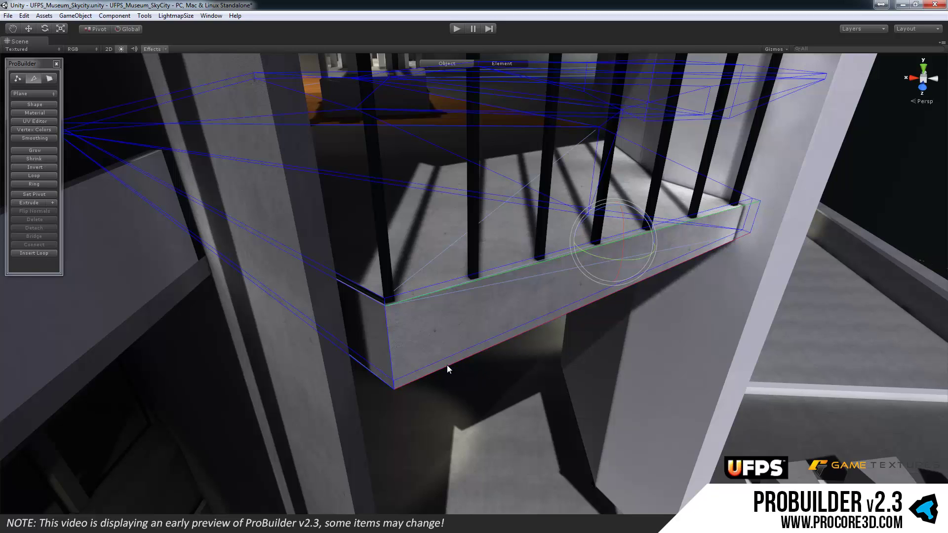
shift+click(478, 351)
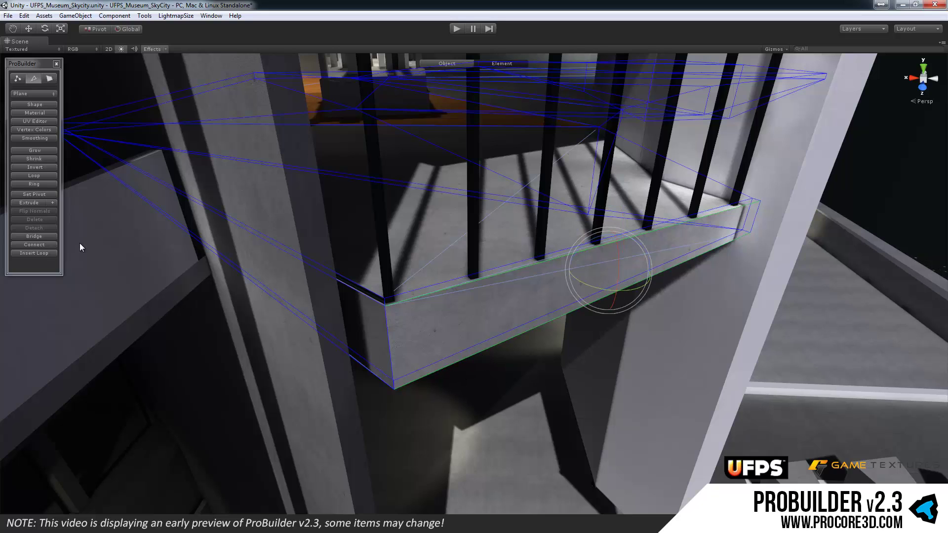
Try connecting the ledge's two selected front edges with a new edge, and undo the connection
click(41, 245)
right_drag(484, 290, 458, 290)
key(ctrl+z)
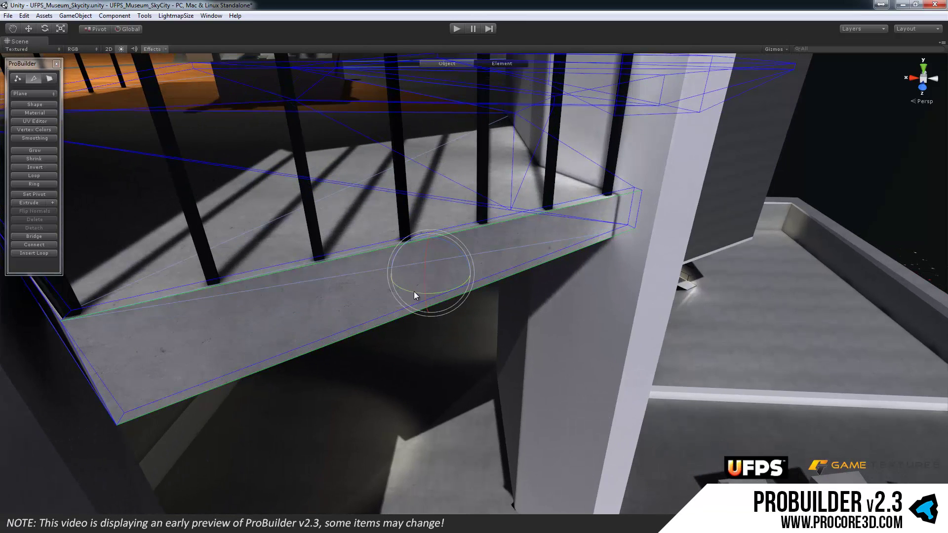
Connect the ledge's two selected front edges, select the left half of the split front face and delete it
middle_drag(251, 258, 309, 251)
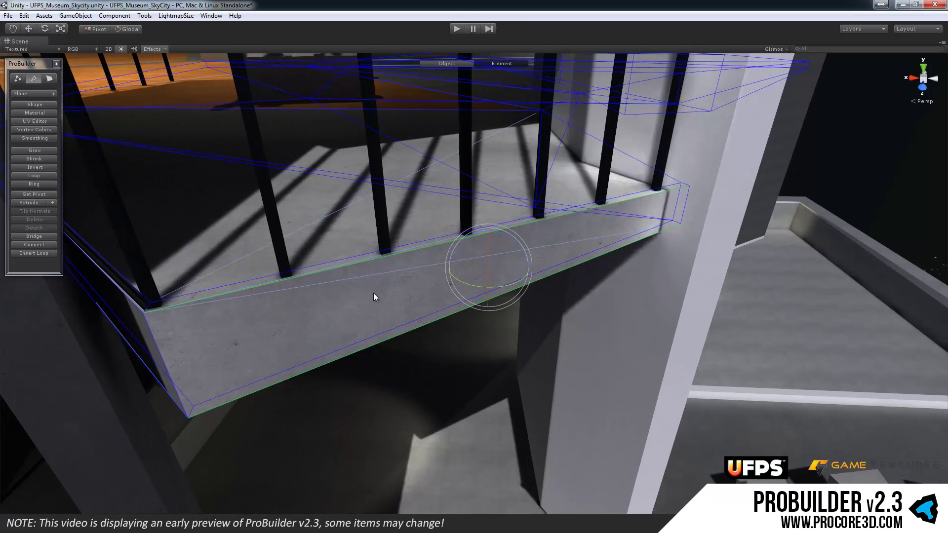
click(48, 244)
key(h)
click(290, 334)
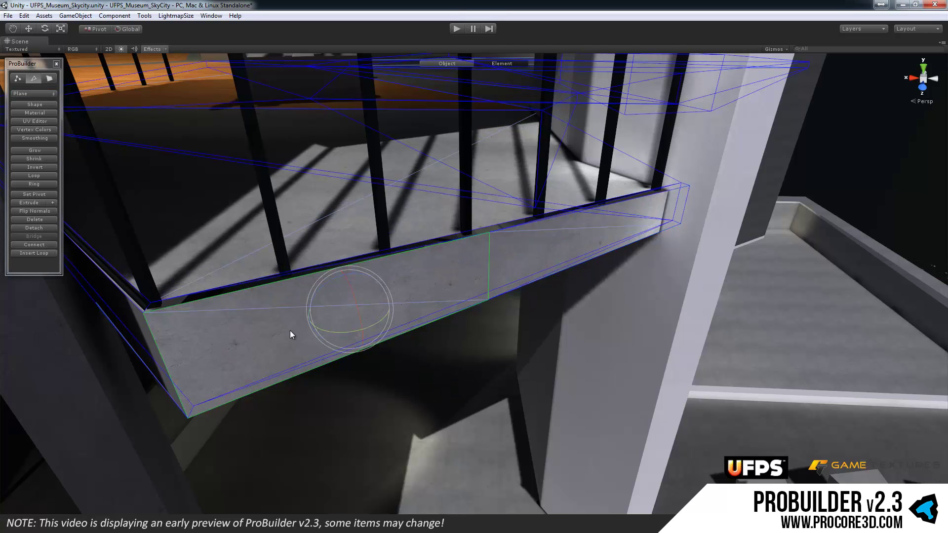
key(BackSpace)
Select an open edge of the hole in the ledge, extrude new faces outward from it and scale the new edge shorter
alt+drag(347, 298, 498, 309)
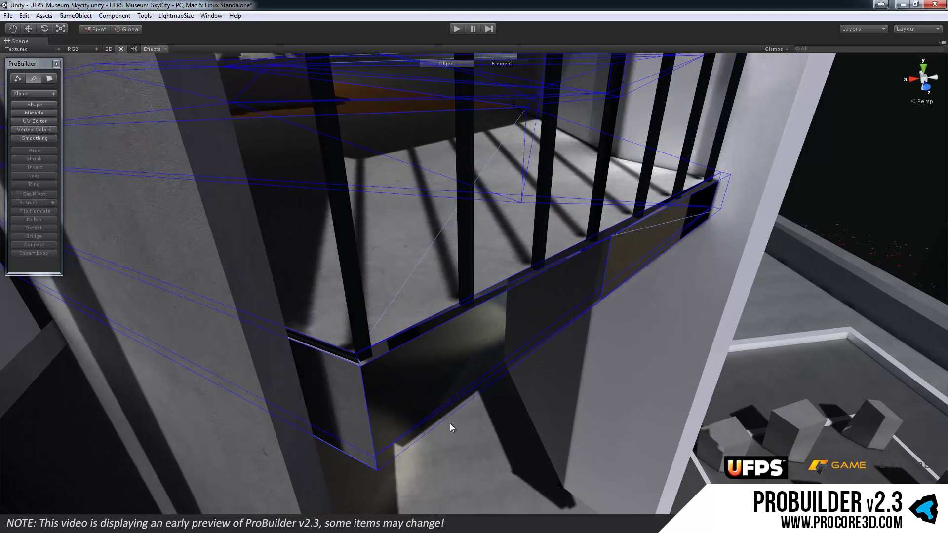
click(406, 451)
alt+drag(406, 452, 535, 220)
key(f)
shift+drag(483, 264, 618, 288)
shift+drag(540, 217, 611, 279)
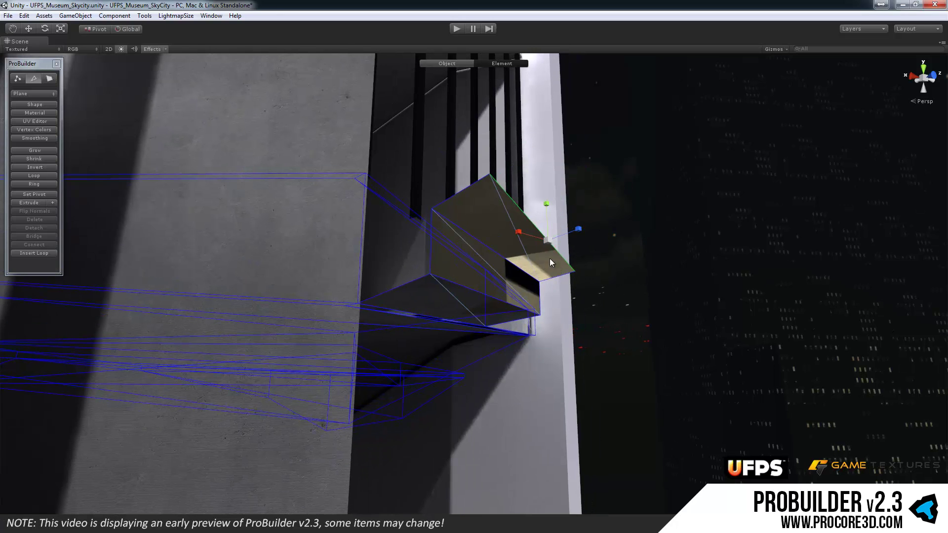
drag(533, 254, 530, 256)
key(w)
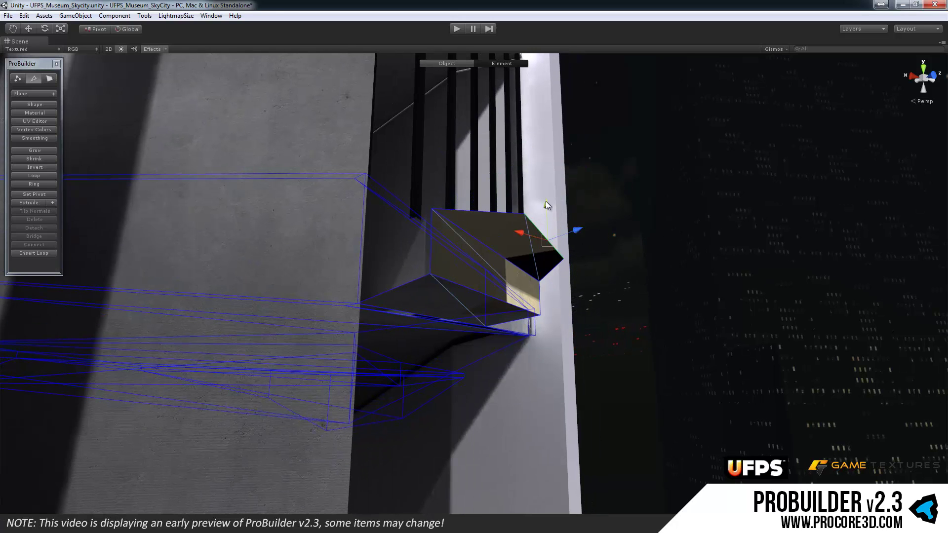
Raise the extruded edge and extrude further angled strips from the new geometry's edges
shift+drag(547, 196, 547, 158)
alt+drag(637, 232, 686, 208)
alt+drag(531, 255, 494, 211)
click(491, 206)
alt+drag(572, 260, 529, 273)
alt+drag(603, 306, 652, 271)
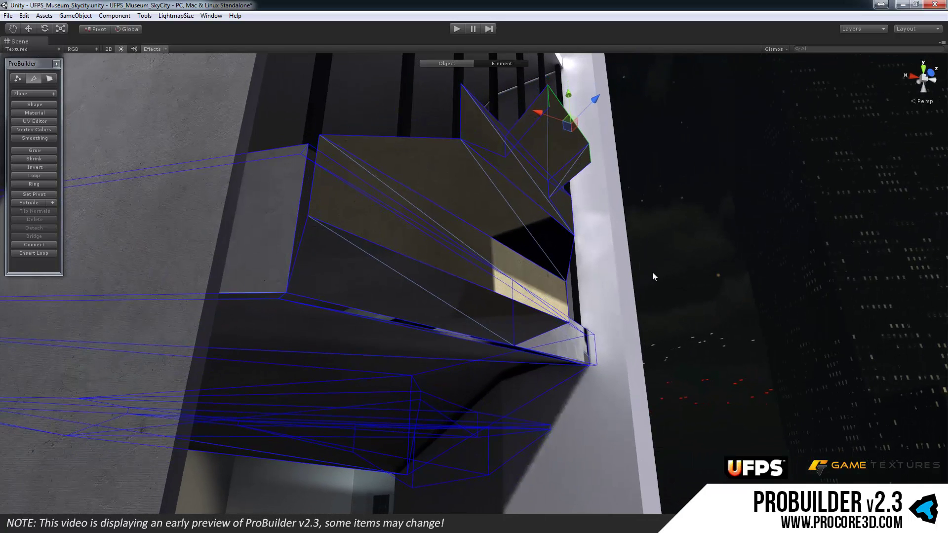
Undo the edge extrusions, the face deletion and the edge connection on the balcony ledge
key(ctrl+z)
key(ctrl+z)
key(ctrl+z)
key(ctrl+z)
key(ctrl+z)
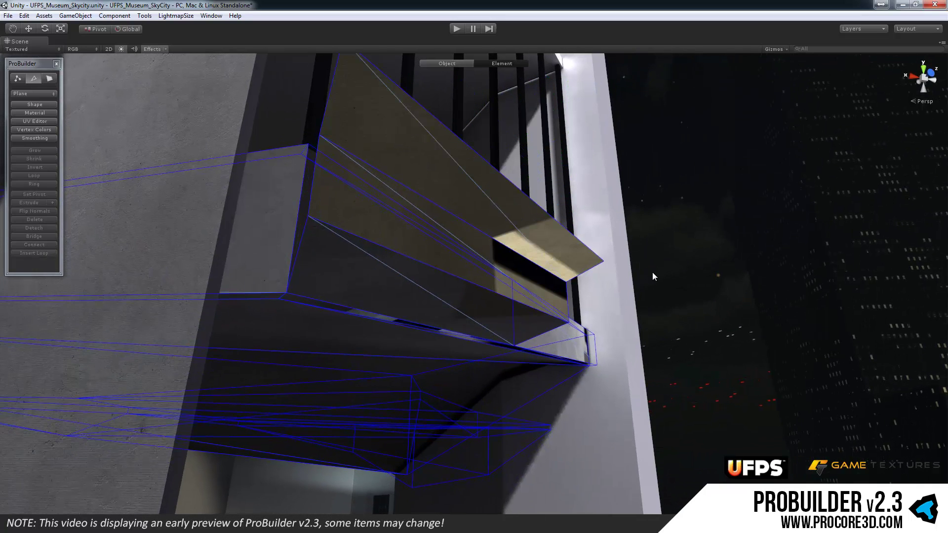
key(ctrl+z)
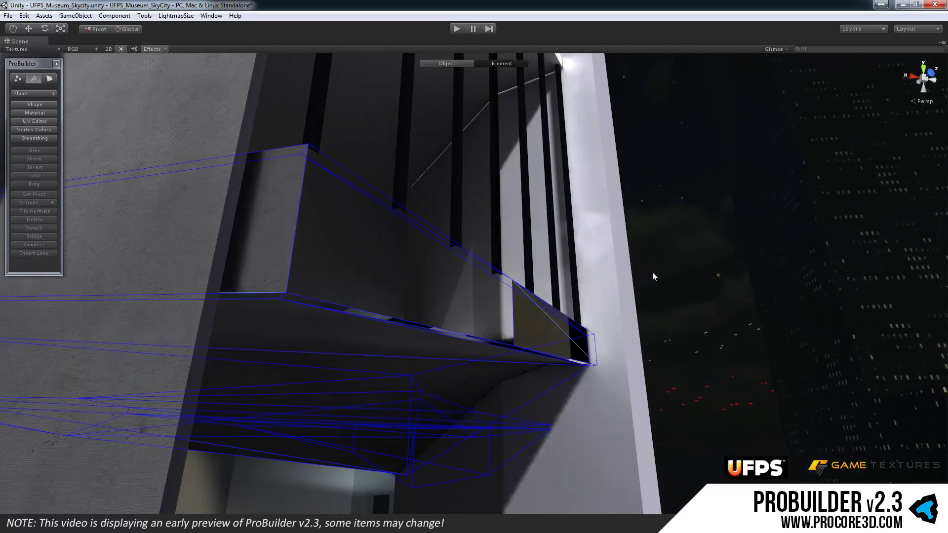
key(ctrl+z)
alt+drag(651, 275, 556, 301)
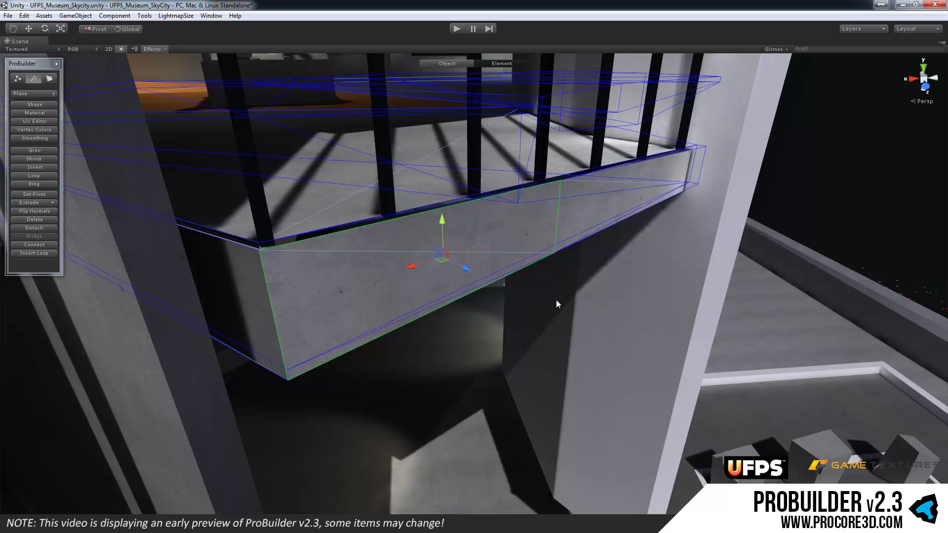
alt+drag(556, 300, 555, 316)
click(556, 315)
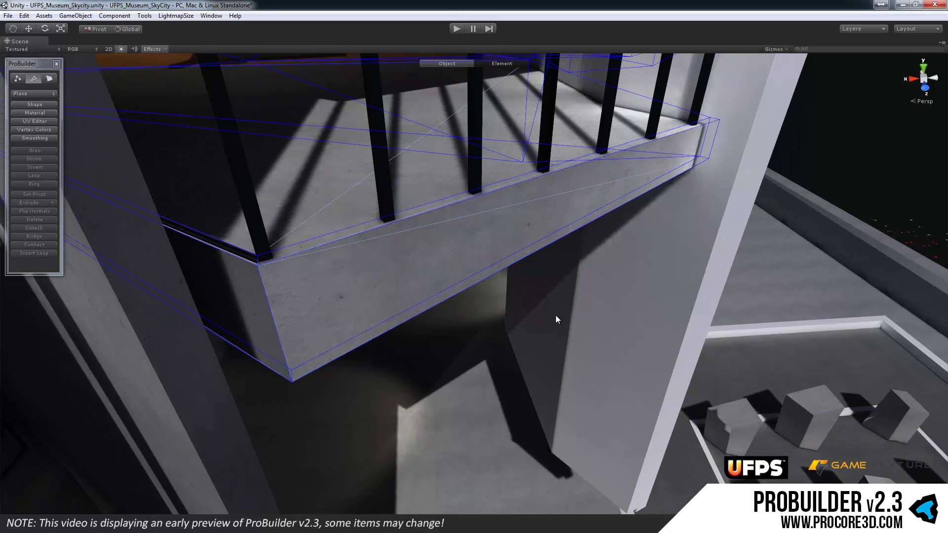
Select the balcony ledge's front face and convert the selection through vertex and edge modes, finishing in face mode
alt+drag(555, 315, 613, 326)
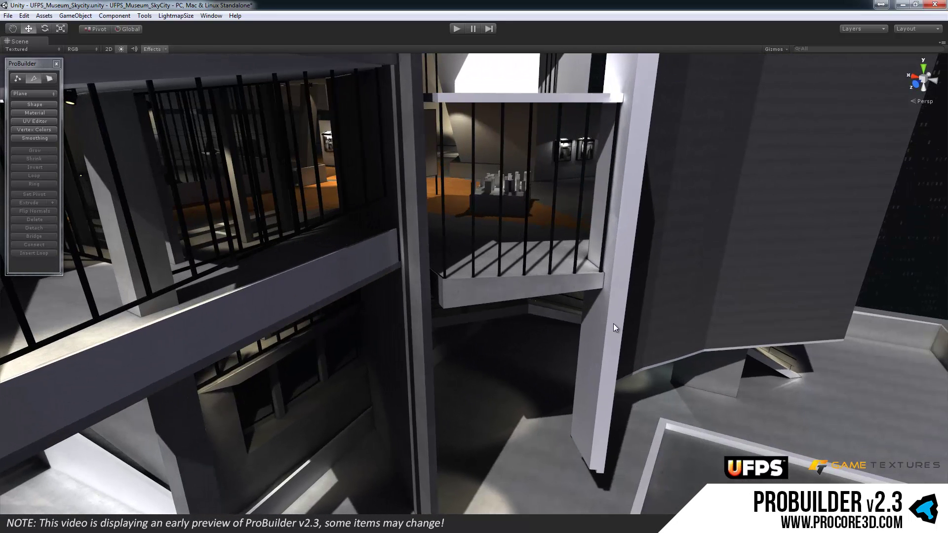
click(509, 289)
key(f)
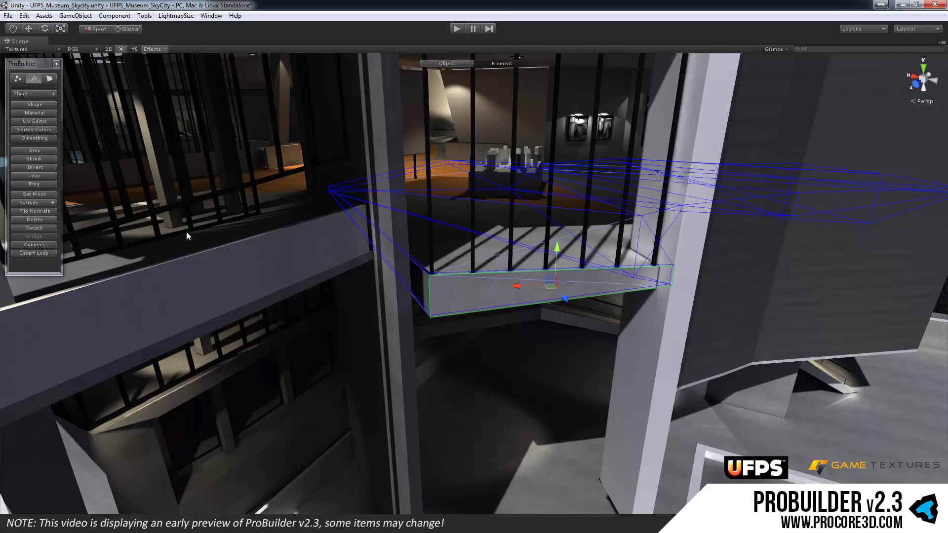
click(19, 80)
click(34, 79)
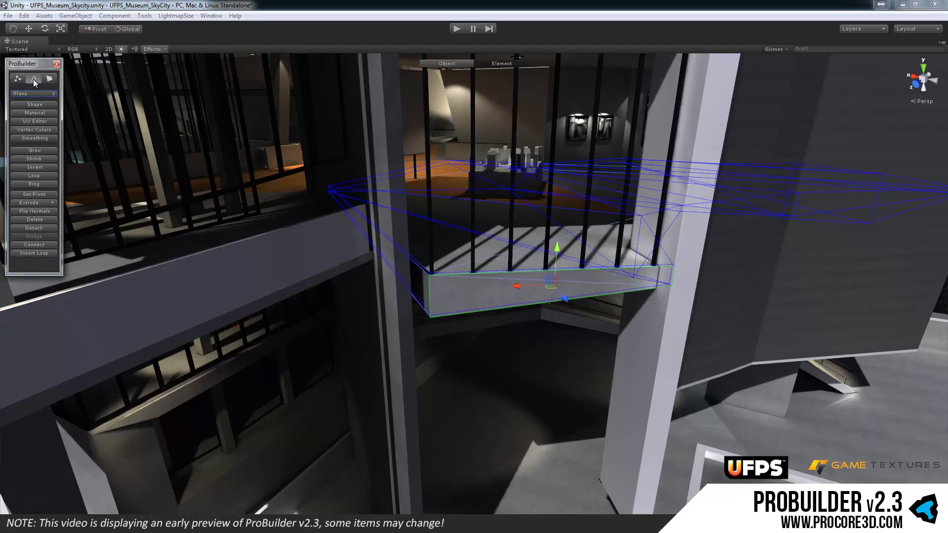
click(49, 79)
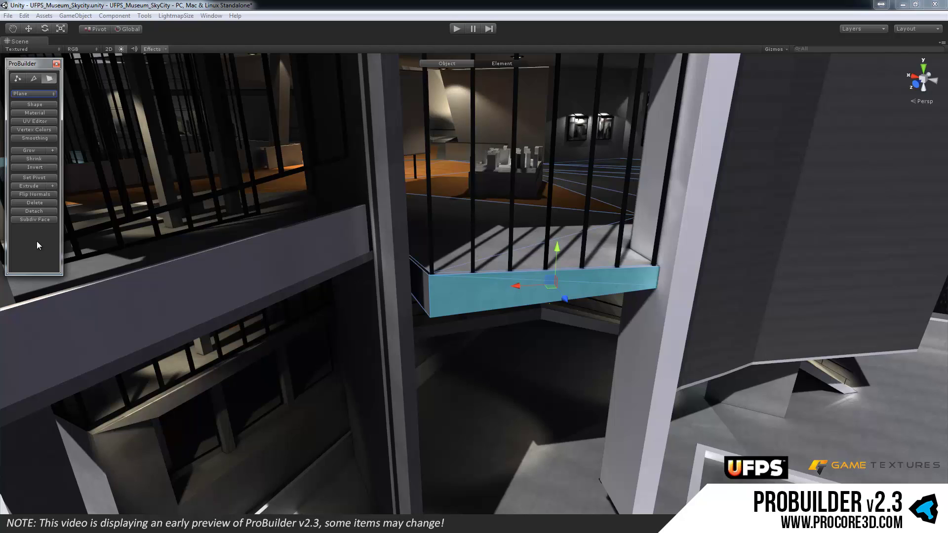
Add the ledge's adjoining side face to the selection and convert both faces to an edge selection
click(418, 282)
click(464, 291)
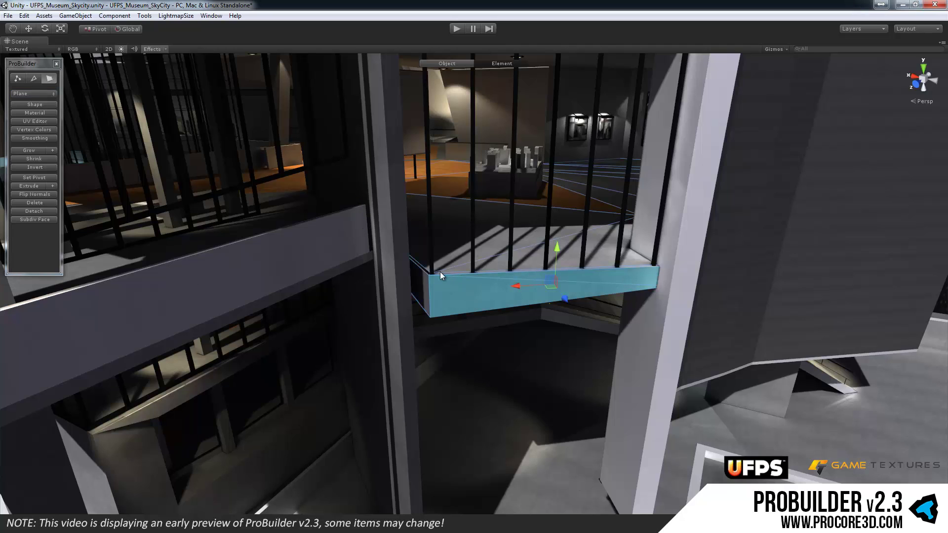
shift+click(420, 283)
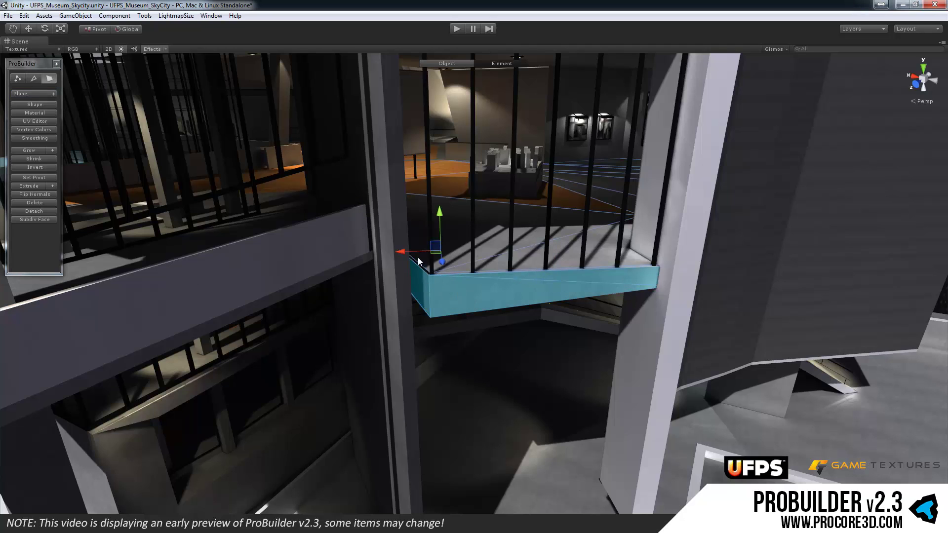
click(33, 78)
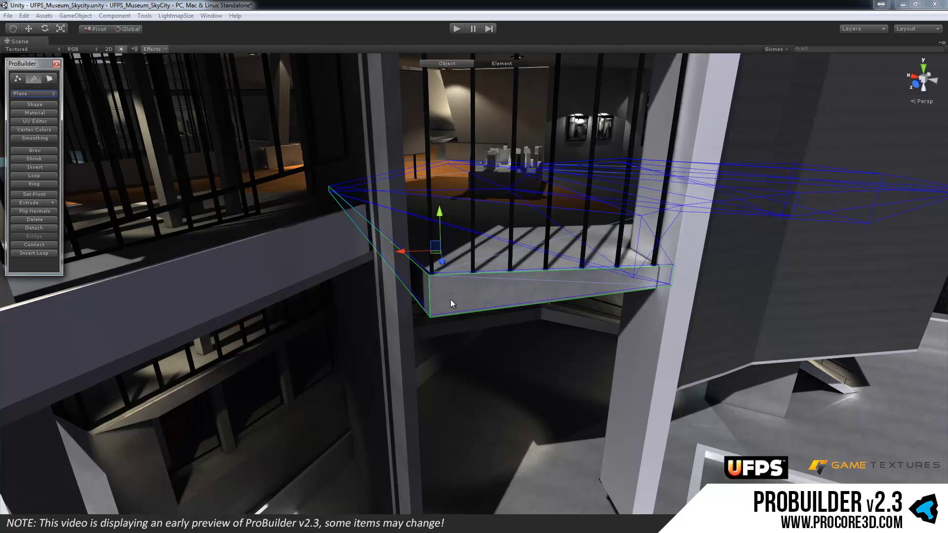
Select the lower long edge of the ledge's front face and try to connect it
click(458, 273)
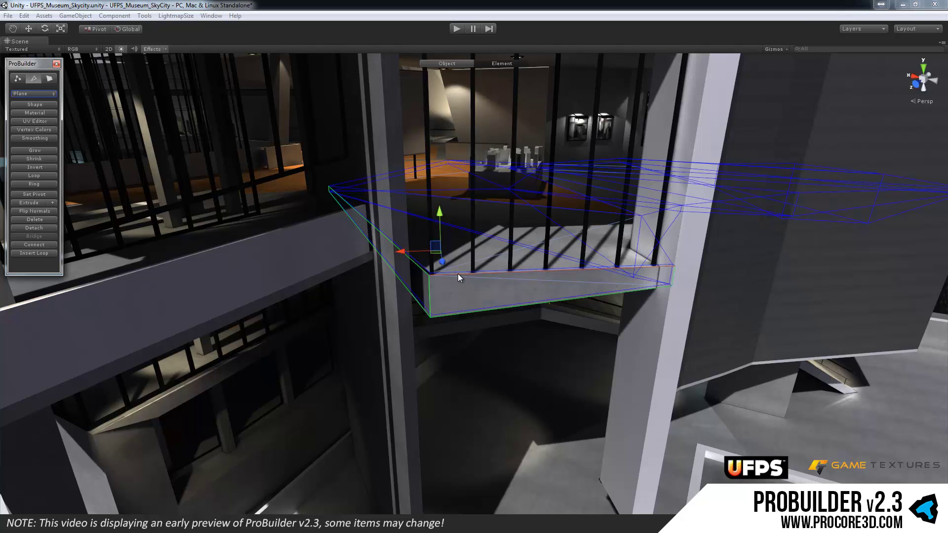
click(455, 313)
alt+drag(450, 294, 475, 295)
scroll(413, 286, up, 1)
alt+drag(413, 286, 467, 292)
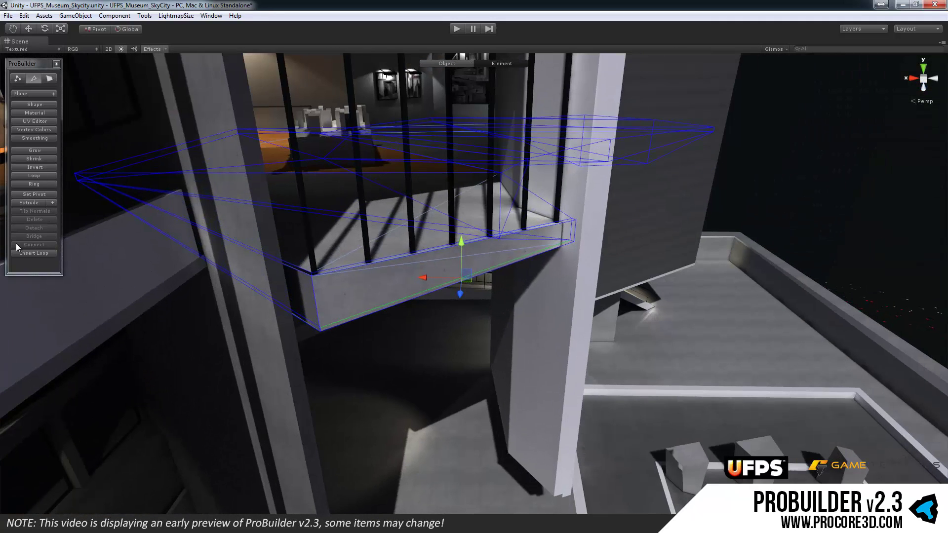
click(30, 243)
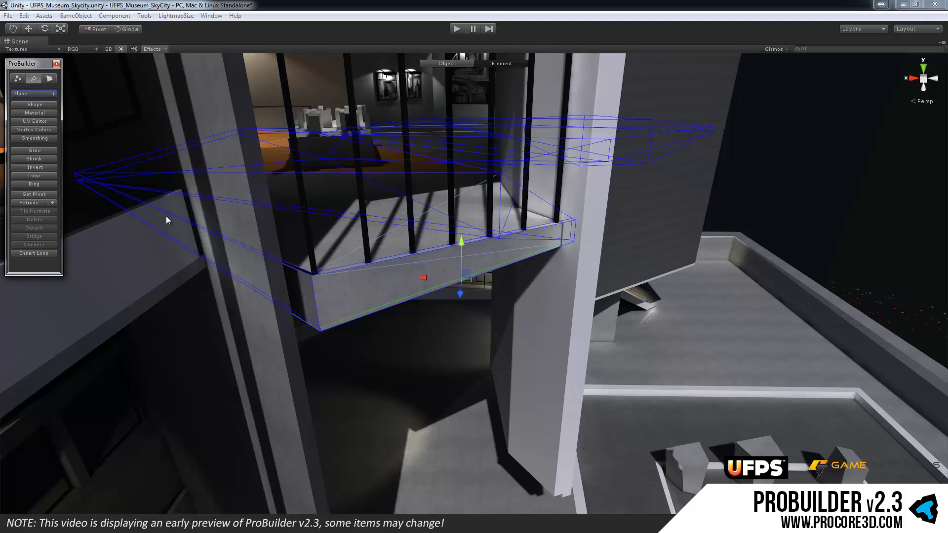
Toggle between object editing and the vertex and edge modes, finishing in edge mode with nothing selected
scroll(392, 245, down, 5)
alt+drag(612, 227, 549, 239)
middle_drag(625, 237, 459, 235)
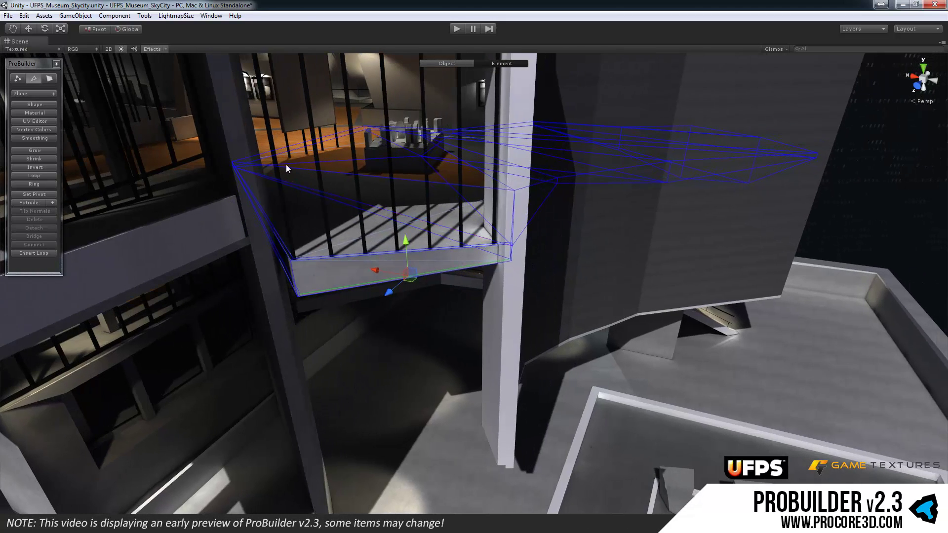
click(33, 78)
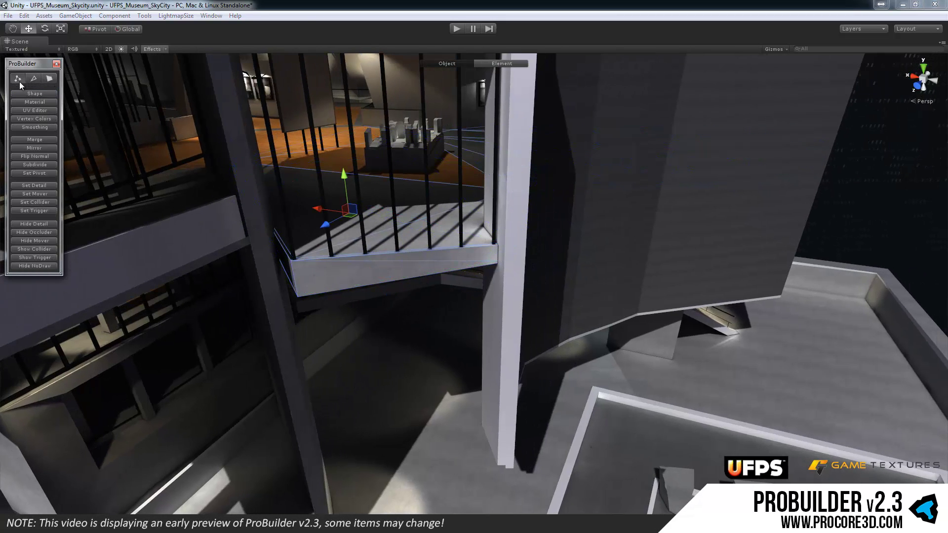
click(19, 81)
click(19, 79)
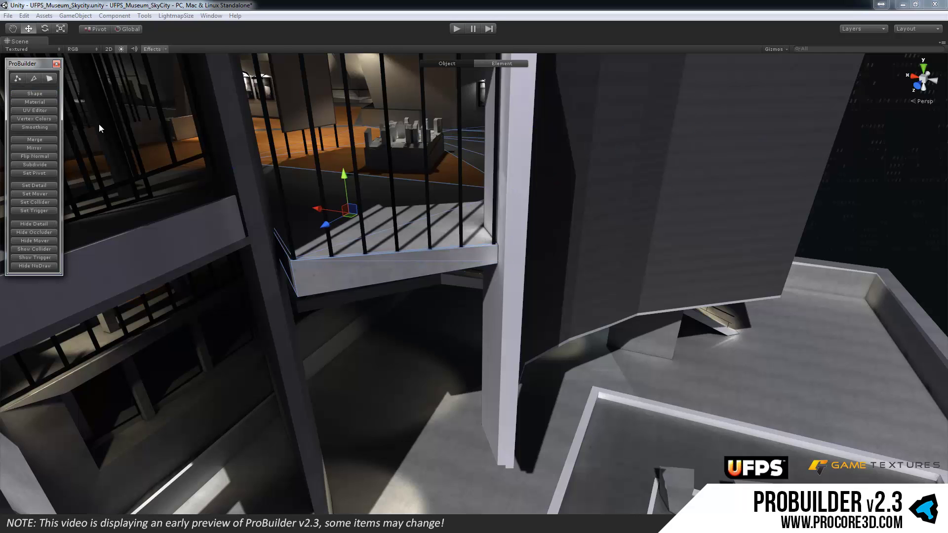
click(41, 77)
Return to object editing and deselect the balcony floor object
alt+drag(286, 149, 343, 177)
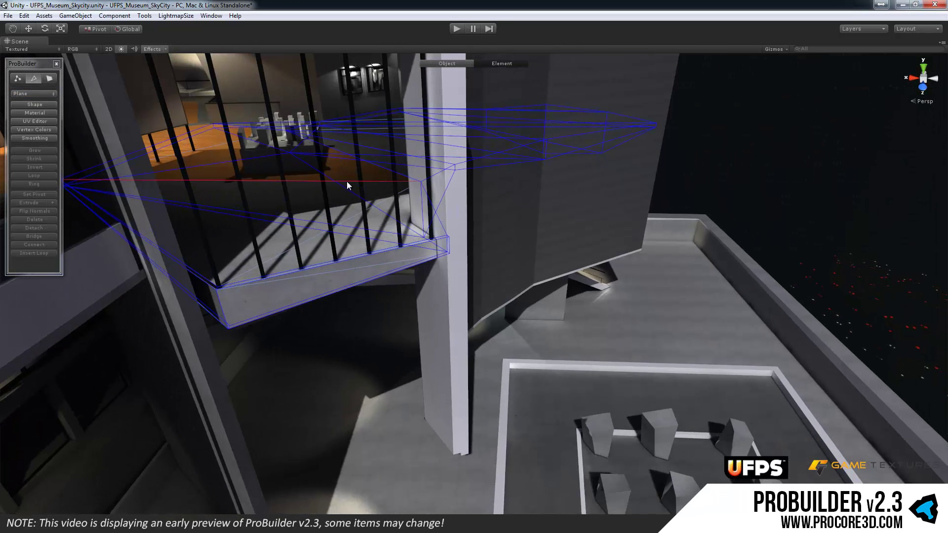
key(g)
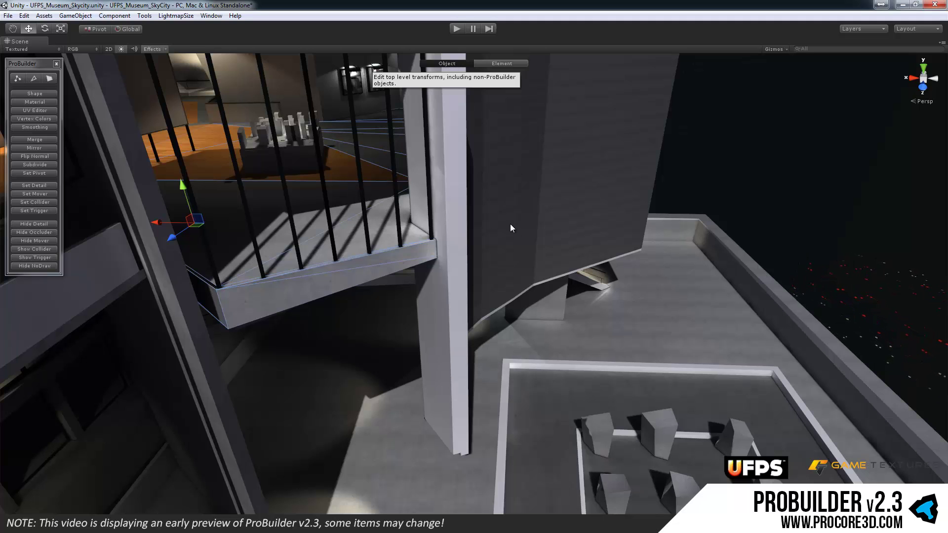
mouse_move(511, 224)
alt+mouse_down()
mouse_move(571, 237)
mouse_move(505, 235)
alt+mouse_up()
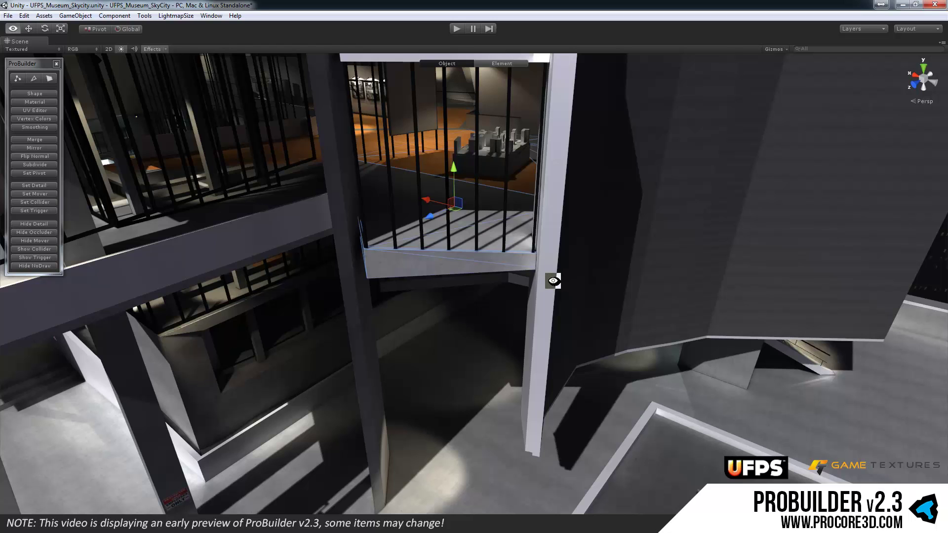
alt+drag(548, 274, 474, 247)
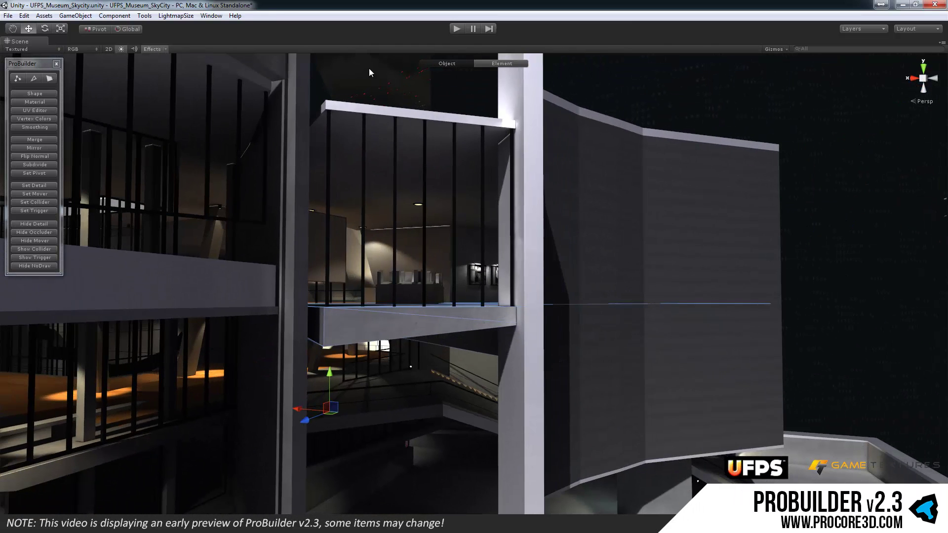
click(369, 68)
alt+drag(392, 213, 414, 232)
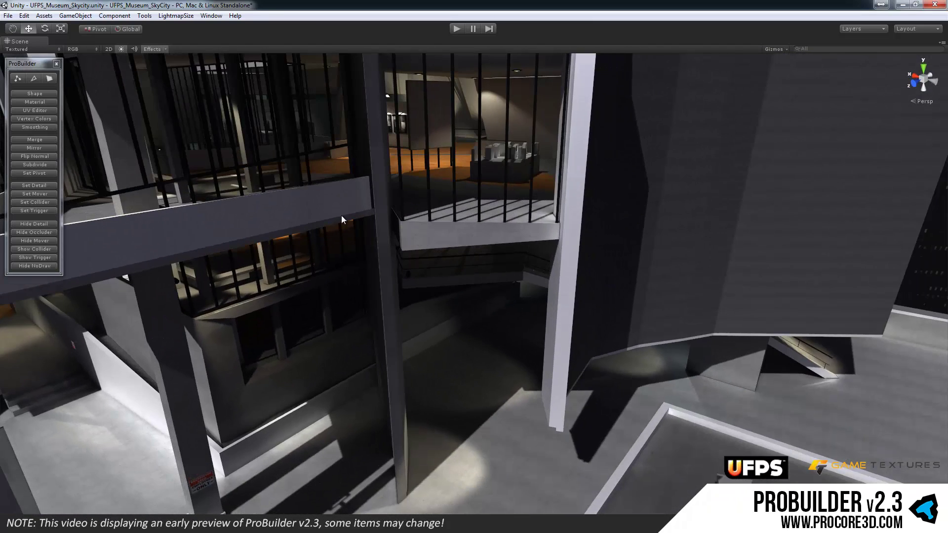
Open the UV Editor, then resize its window and place it beside the museum interior
middle_drag(349, 225, 409, 292)
scroll(409, 292, down, 5)
mouse_move(410, 286)
alt+mouse_down()
mouse_move(429, 255)
mouse_move(398, 211)
mouse_move(419, 301)
alt+mouse_up()
scroll(431, 274, up, 2)
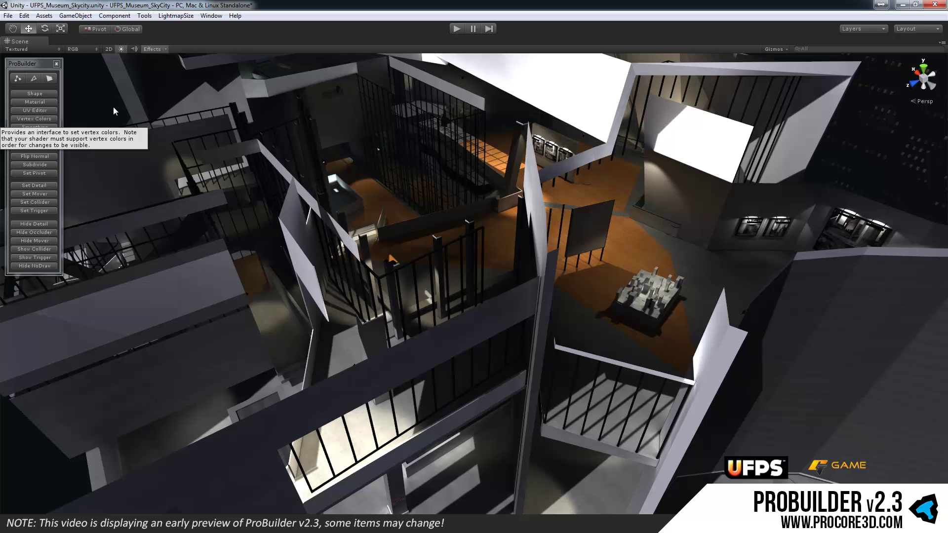
click(47, 111)
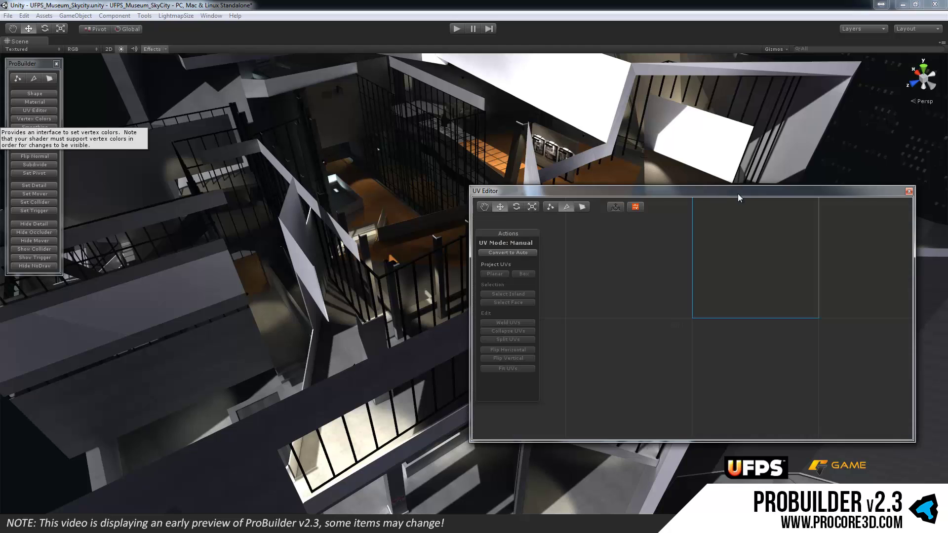
scroll(654, 312, down, 5)
middle_drag(680, 273, 629, 340)
scroll(651, 314, up, 4)
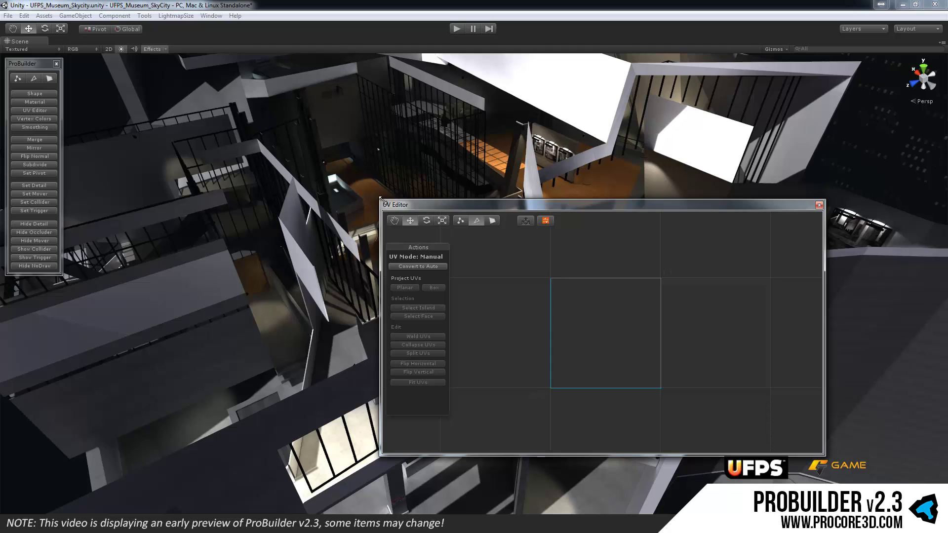
drag(379, 200, 402, 163)
drag(611, 170, 743, 188)
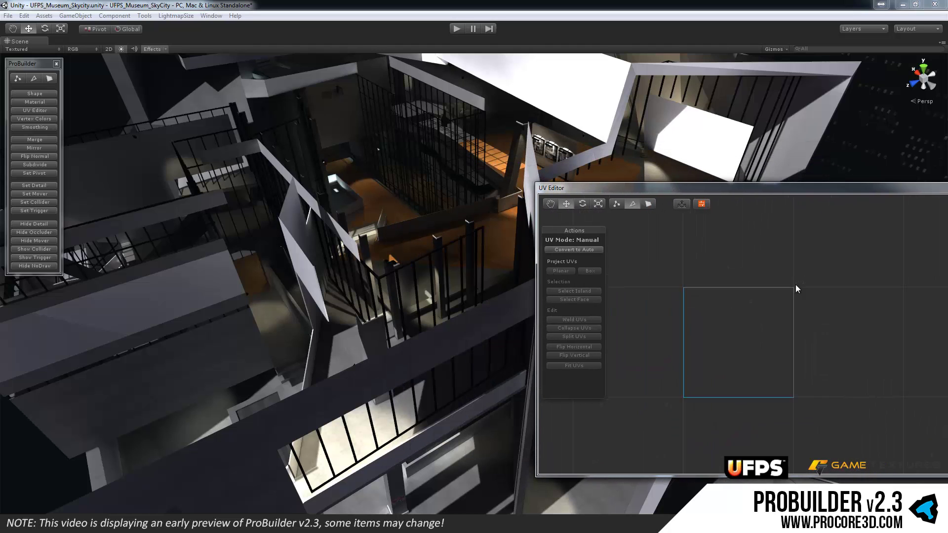
drag(814, 185, 761, 161)
Select the tall slanted pillar beside the small balcony to load its UVs
middle_drag(388, 282, 338, 280)
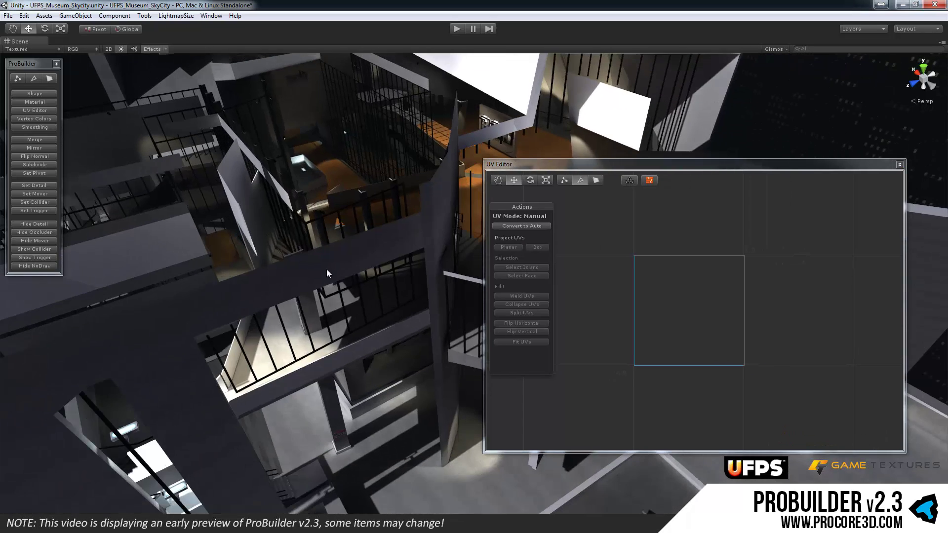
alt+drag(338, 280, 397, 269)
middle_drag(397, 268, 274, 290)
alt+drag(274, 290, 382, 220)
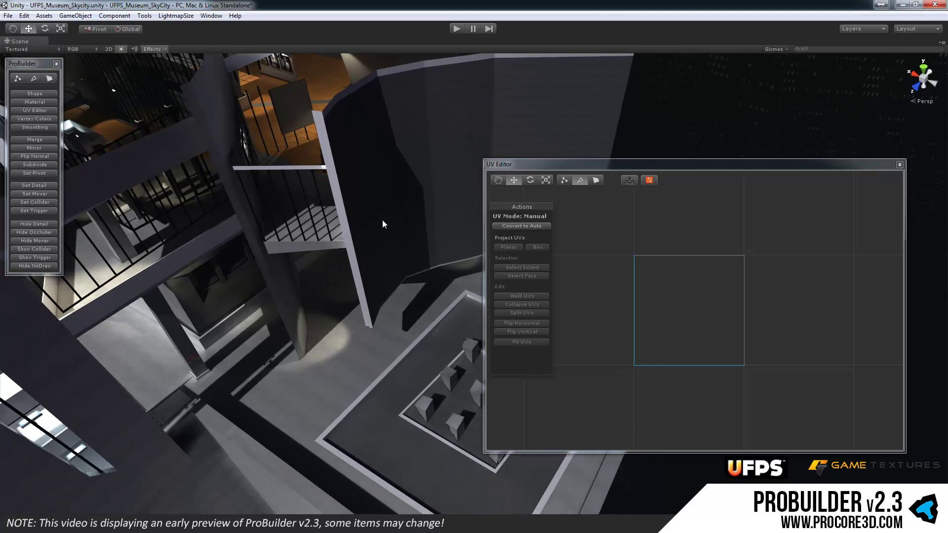
click(288, 268)
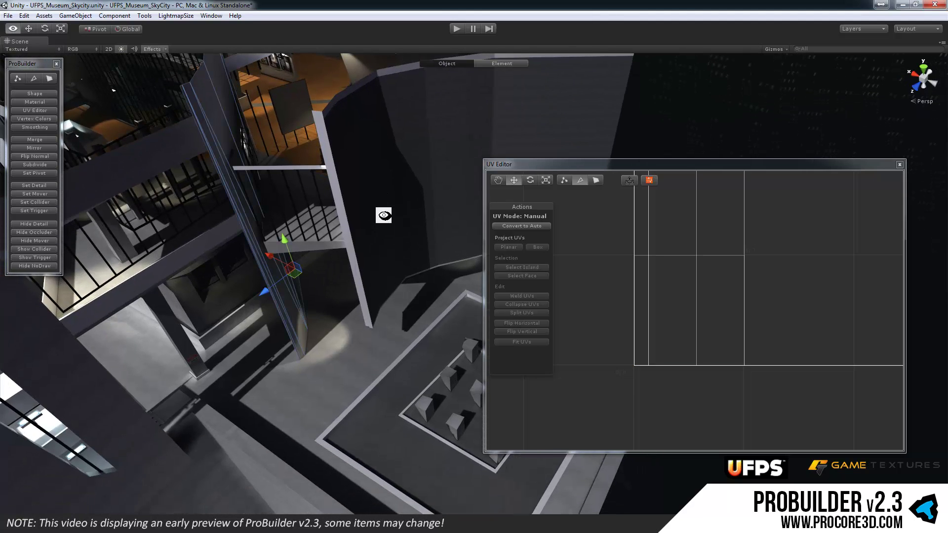
Examine the pillar and its whole UV layout in the UV Editor
alt+drag(384, 213, 344, 259)
scroll(345, 269, up, 4)
middle_drag(337, 255, 343, 253)
middle_drag(726, 267, 682, 313)
scroll(683, 313, down, 8)
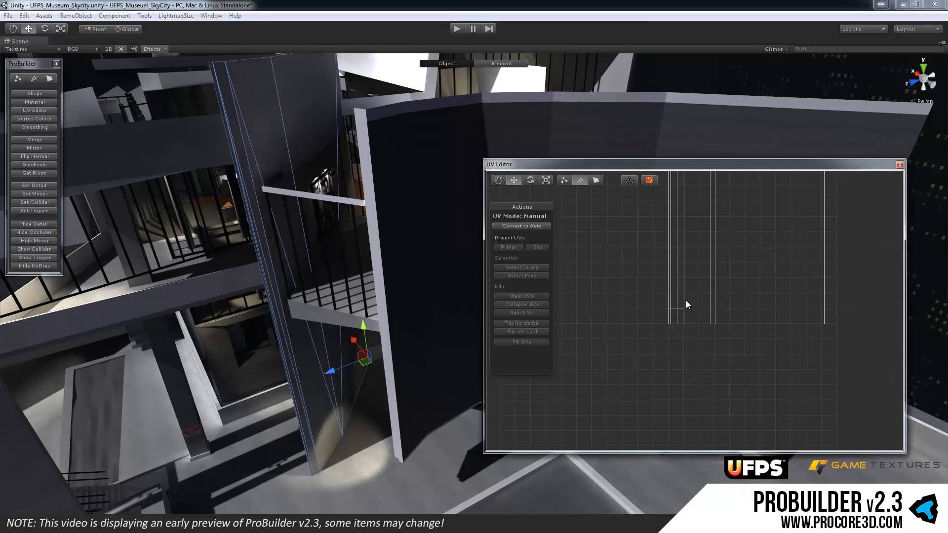
middle_drag(711, 269, 673, 335)
scroll(675, 334, down, 4)
middle_drag(688, 294, 684, 306)
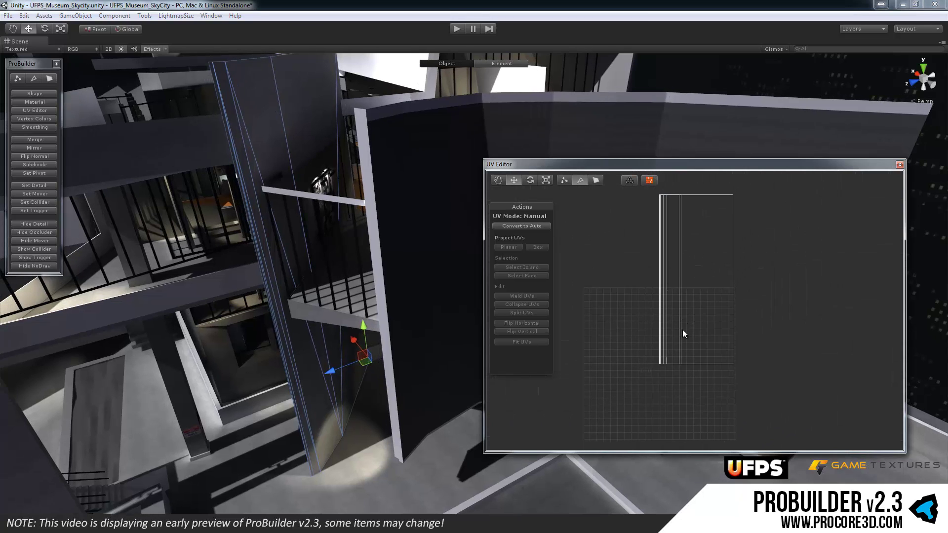
Examine the slanted pillar's base and the lower corner of its UV layout up close
alt+drag(346, 316, 296, 321)
middle_drag(681, 315, 680, 282)
scroll(664, 330, up, 8)
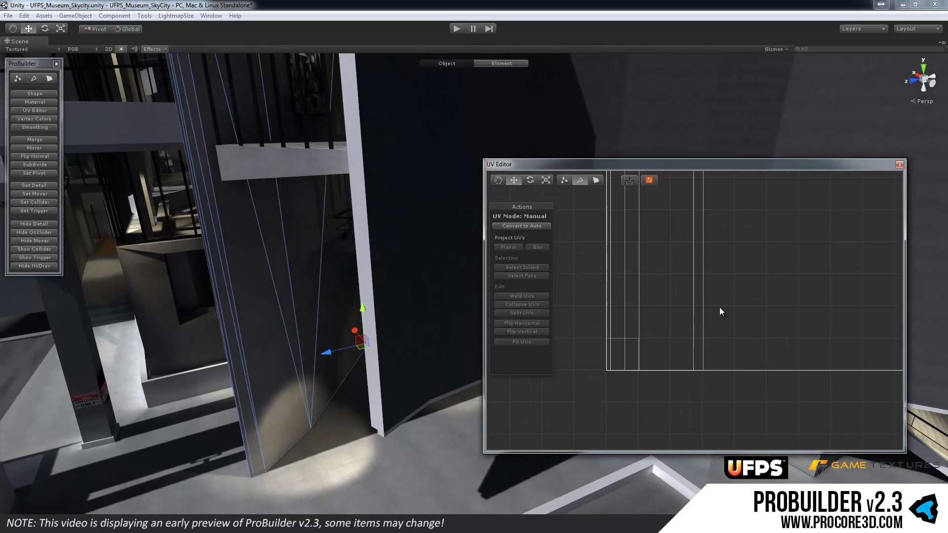
scroll(656, 350, up, 3)
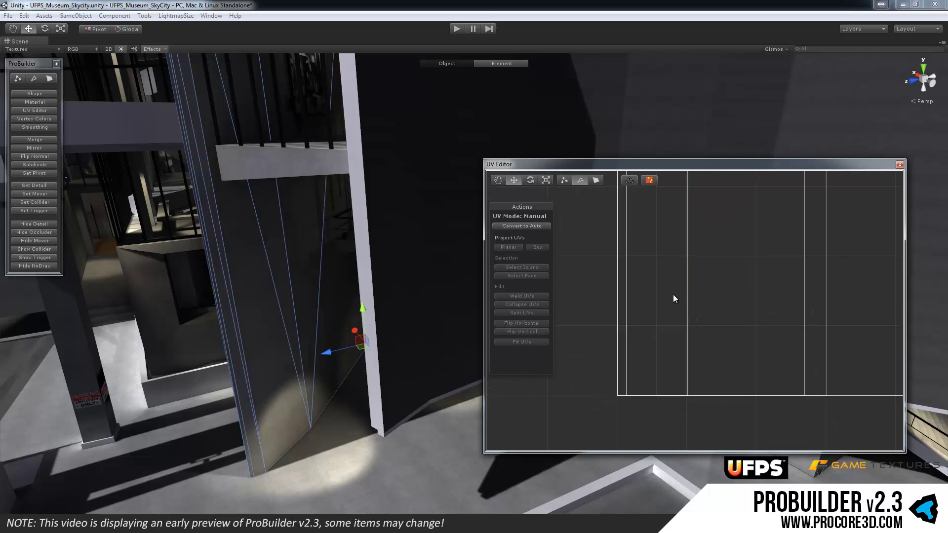
middle_drag(715, 344, 764, 294)
scroll(721, 304, up, 3)
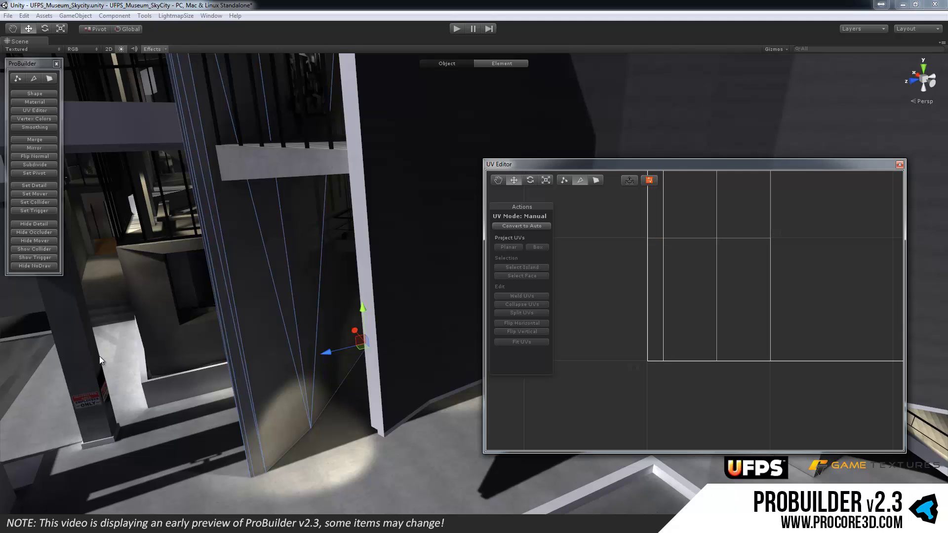
Look at the surrounding museum walls, then return to the slanted pillar and compare its lower faces with its full UV layout
alt+drag(100, 357, 166, 292)
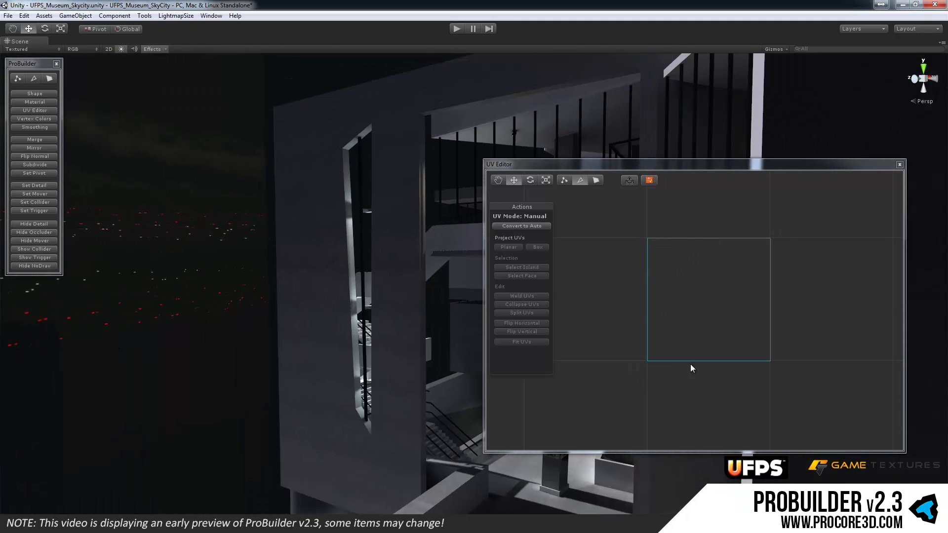
mouse_move(377, 313)
alt+mouse_down()
mouse_move(502, 328)
mouse_move(365, 320)
alt+mouse_up()
click(278, 307)
scroll(718, 276, down, 3)
middle_drag(715, 289, 659, 344)
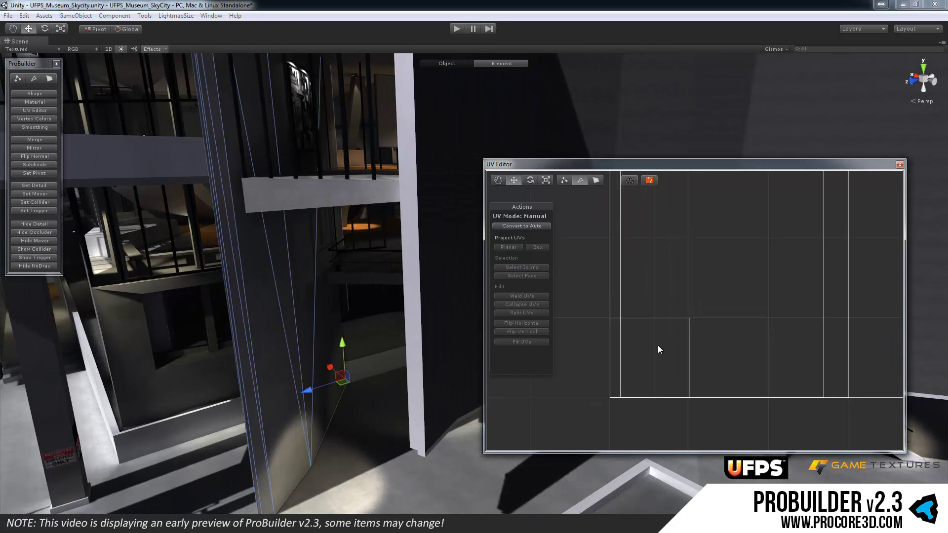
scroll(659, 345, down, 10)
middle_drag(733, 312, 720, 350)
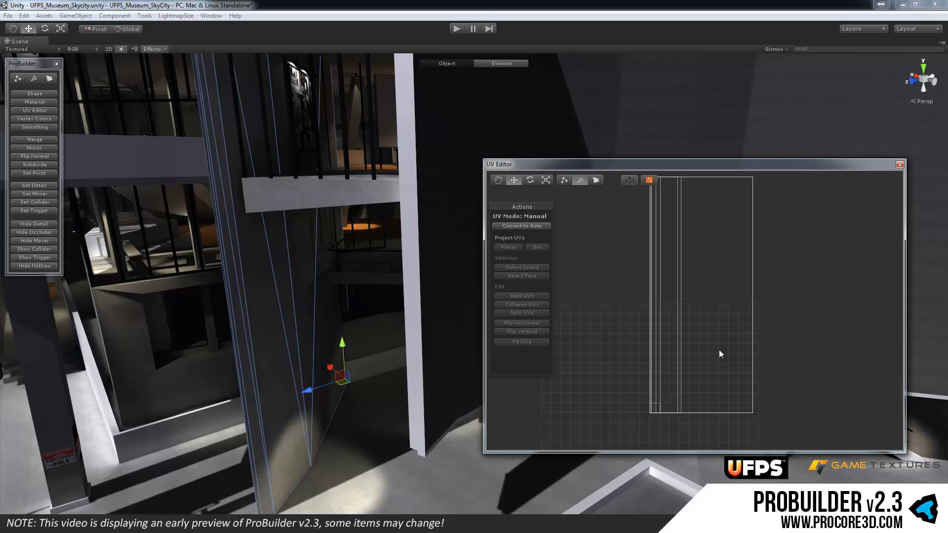
alt+drag(381, 287, 357, 333)
scroll(355, 340, up, 3)
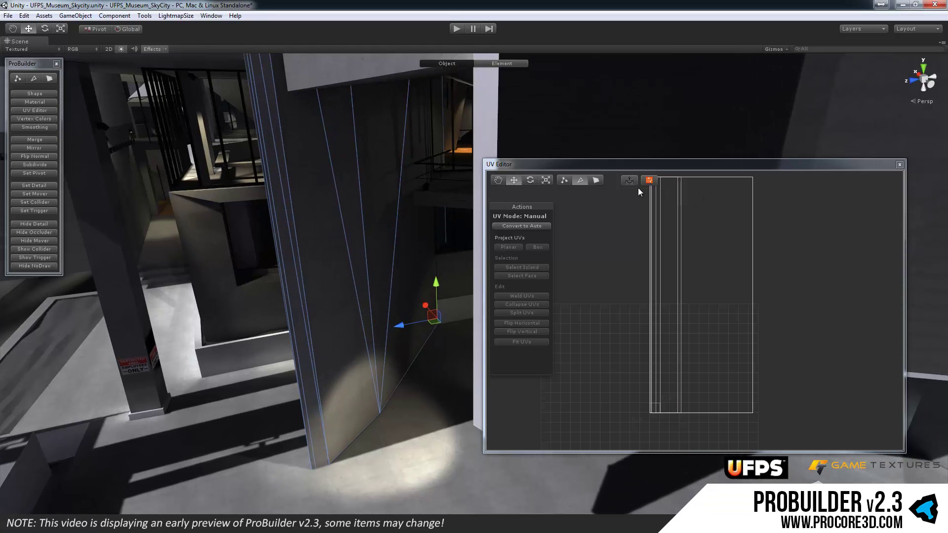
alt+drag(351, 260, 379, 352)
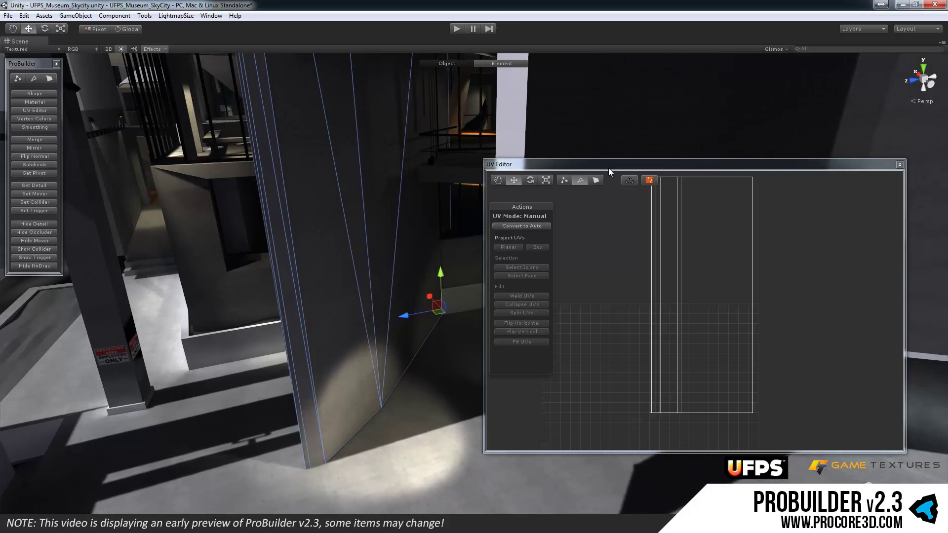
Switch to vertex selection and box-select the vertices along the base of the slanted pillar
click(564, 180)
click(19, 80)
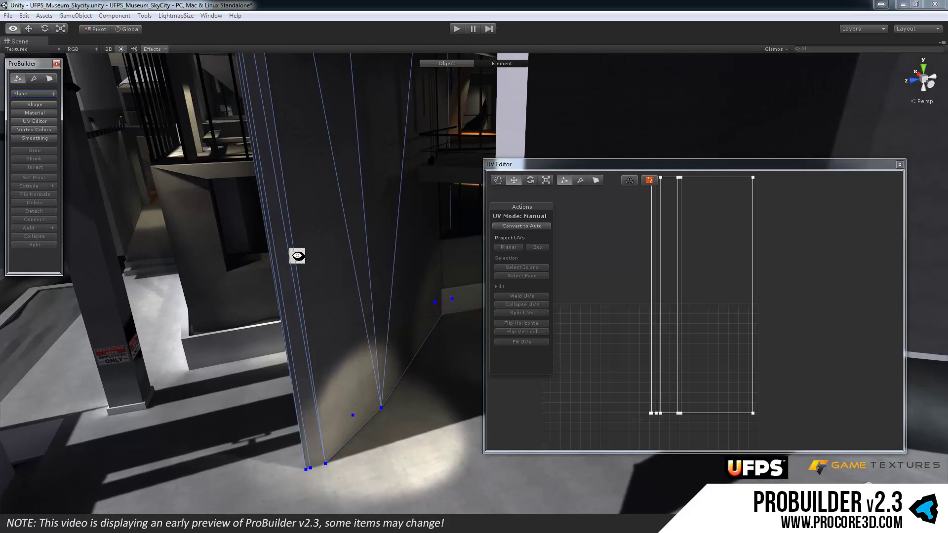
right_drag(288, 256, 268, 264)
drag(314, 345, 375, 402)
scroll(376, 404, down, 5)
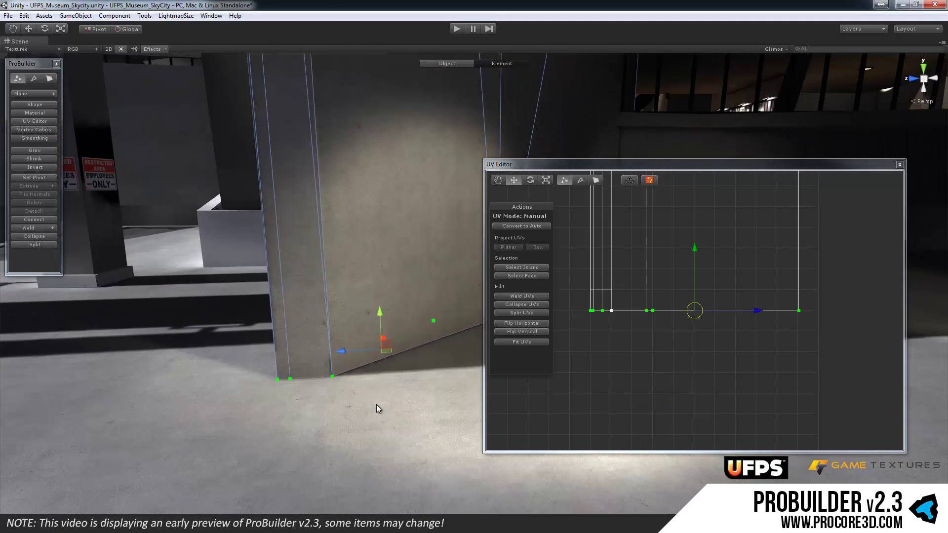
middle_drag(380, 388, 373, 432)
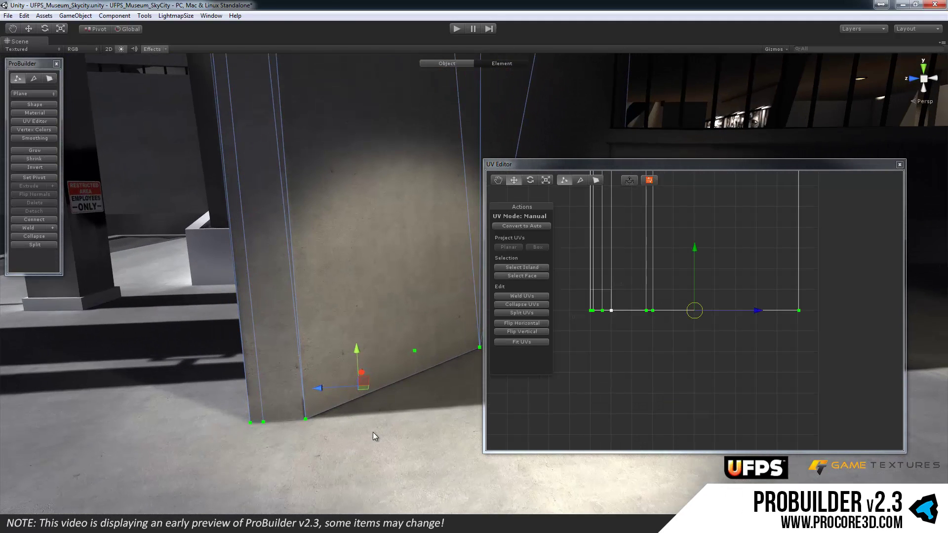
Enable UV editing directly in the scene, then switch to face selection and select the pillar's wide face
click(630, 182)
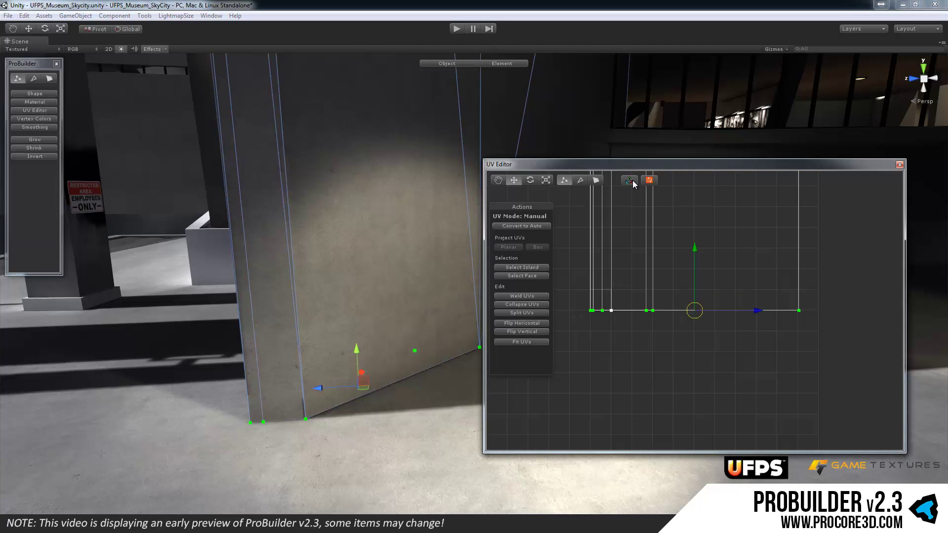
scroll(360, 247, down, 3)
middle_drag(378, 250, 364, 261)
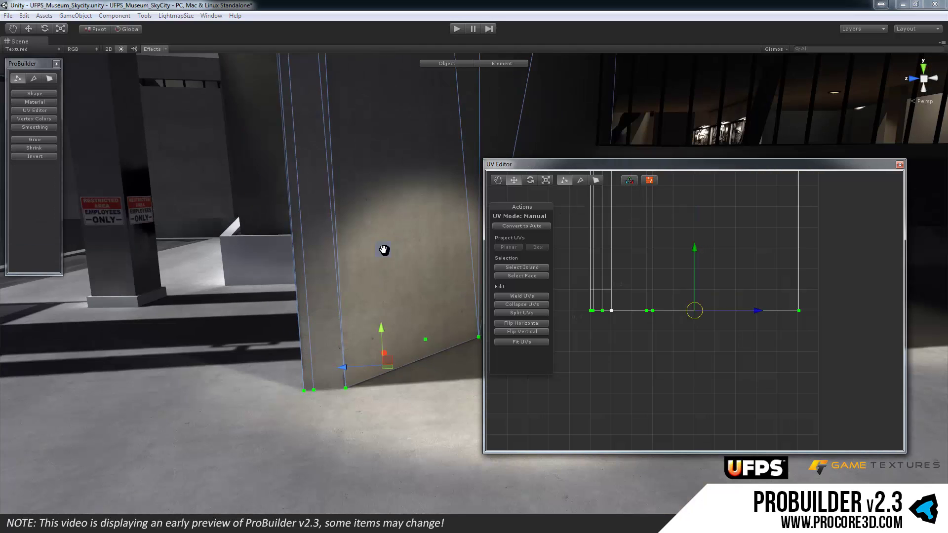
click(596, 180)
click(405, 259)
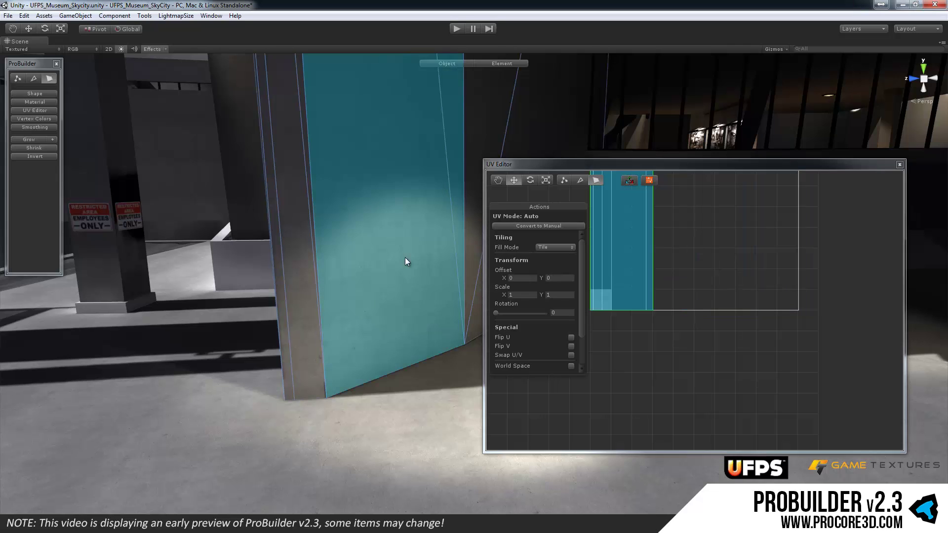
Switch the scene view to built-in lighting and shift the wide face's UVs to an X offset of about 0.17
alt+drag(405, 259, 399, 307)
middle_drag(399, 306, 400, 346)
scroll(399, 247, down, 3)
middle_drag(399, 247, 386, 397)
alt+drag(407, 237, 436, 243)
middle_drag(430, 232, 426, 319)
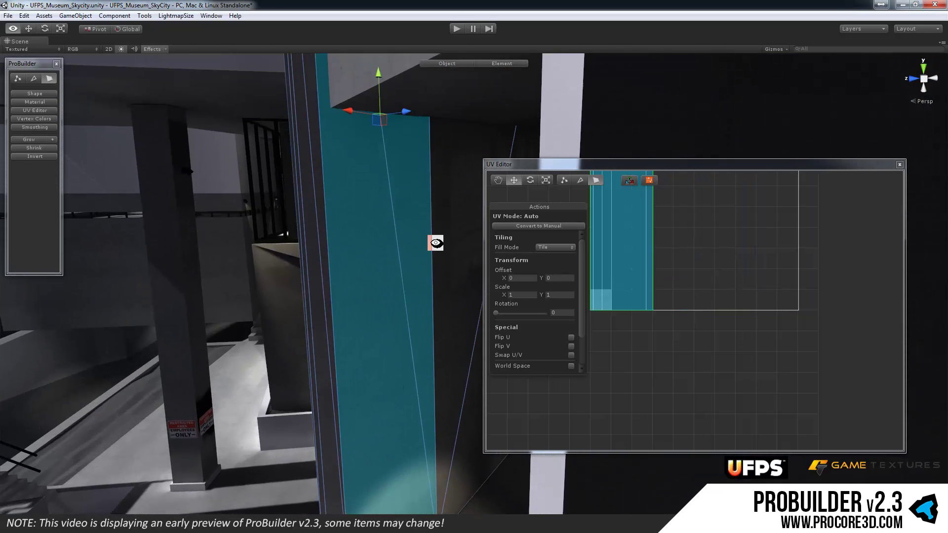
alt+drag(425, 319, 375, 232)
scroll(371, 255, up, 2)
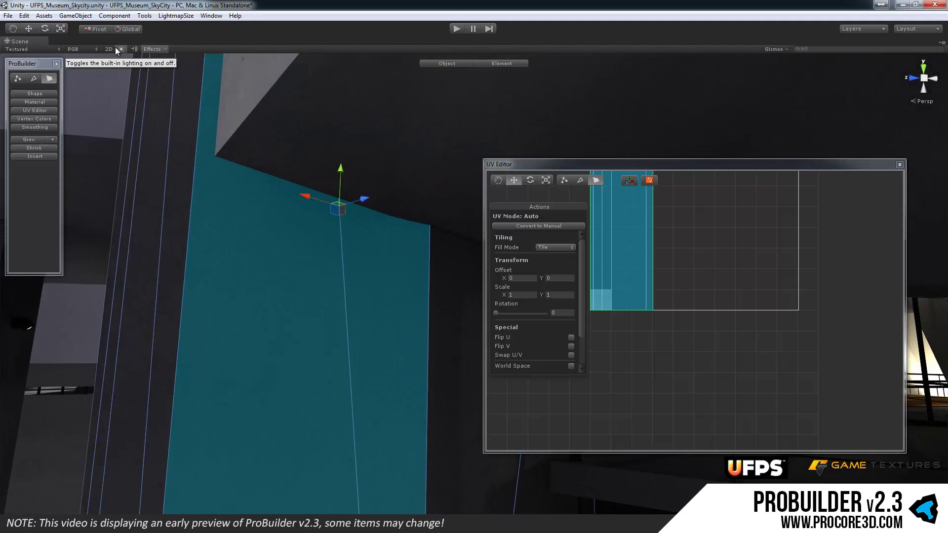
alt+drag(119, 59, 334, 223)
Rotate the wide face's texture by about 35.5 degrees and scale it uniformly to about 0.75
key(e)
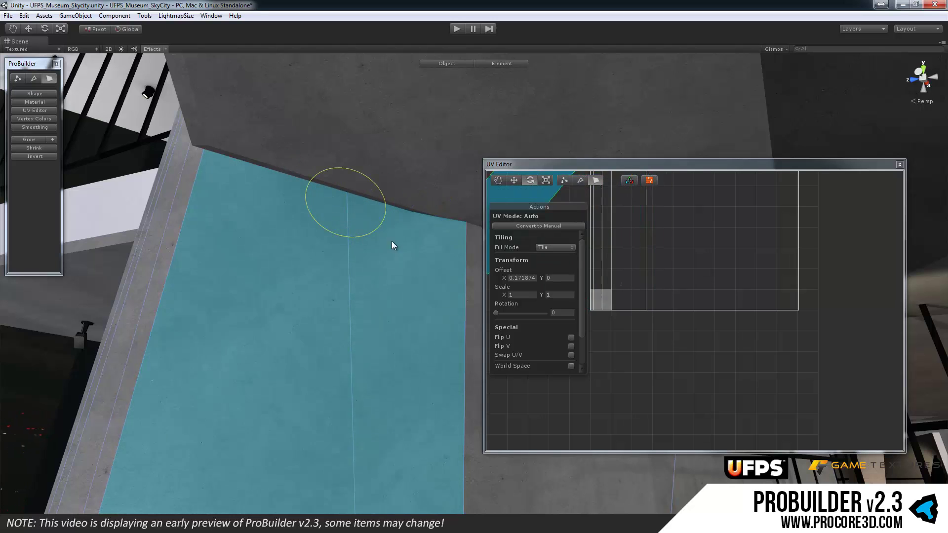
drag(390, 241, 372, 244)
key(r)
mouse_move(347, 203)
mouse_down()
mouse_move(375, 161)
mouse_move(336, 223)
mouse_move(349, 210)
mouse_move(348, 220)
mouse_up()
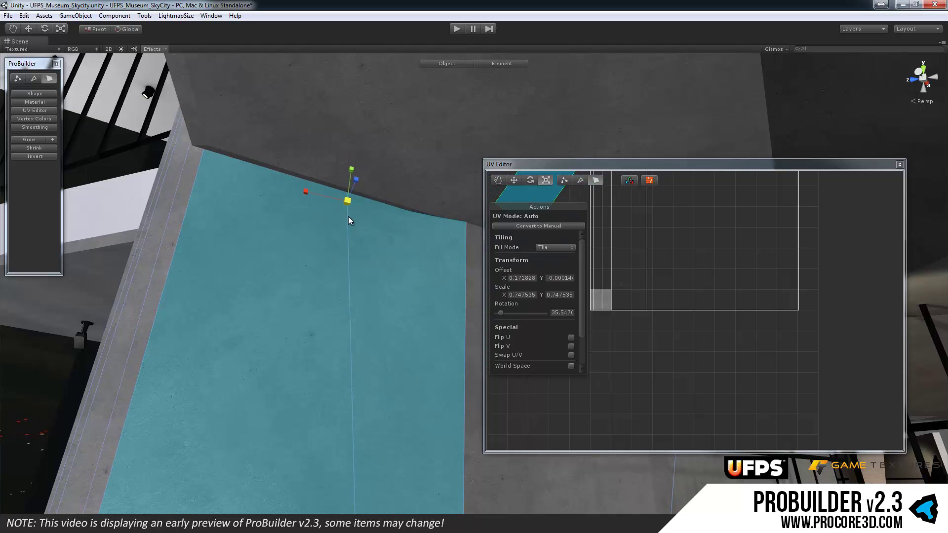
Review the auto UV settings for the wide face, including its texture groups and the available fill modes
middle_drag(679, 261, 774, 305)
scroll(747, 312, down, 3)
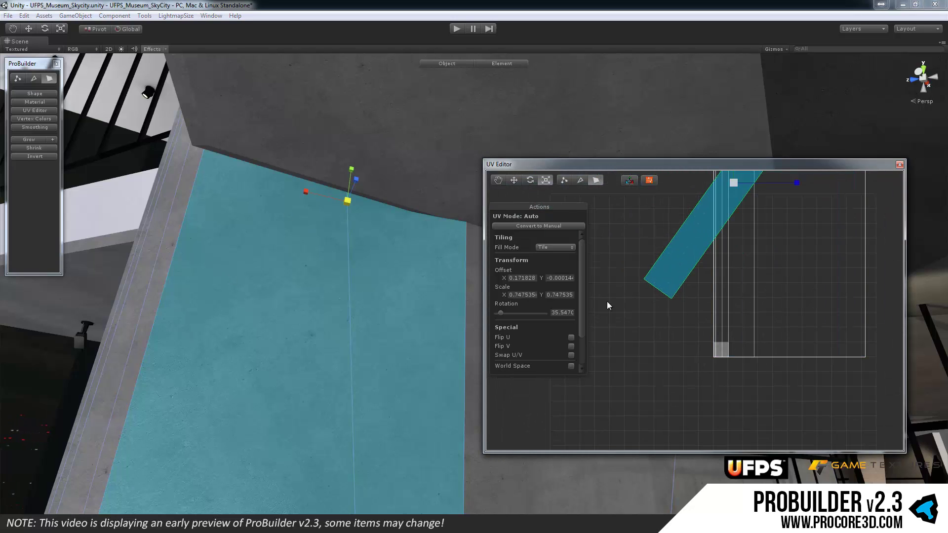
scroll(581, 274, down, 2)
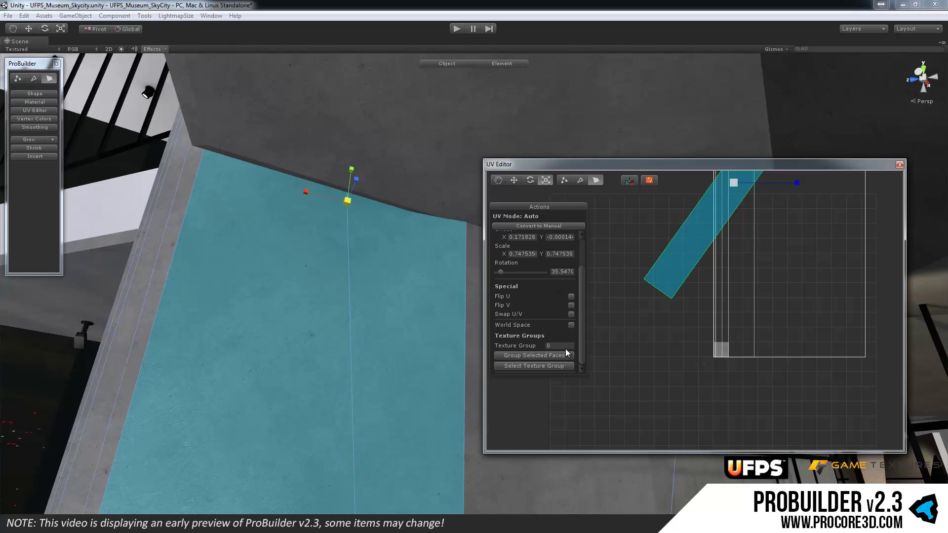
scroll(583, 281, up, 2)
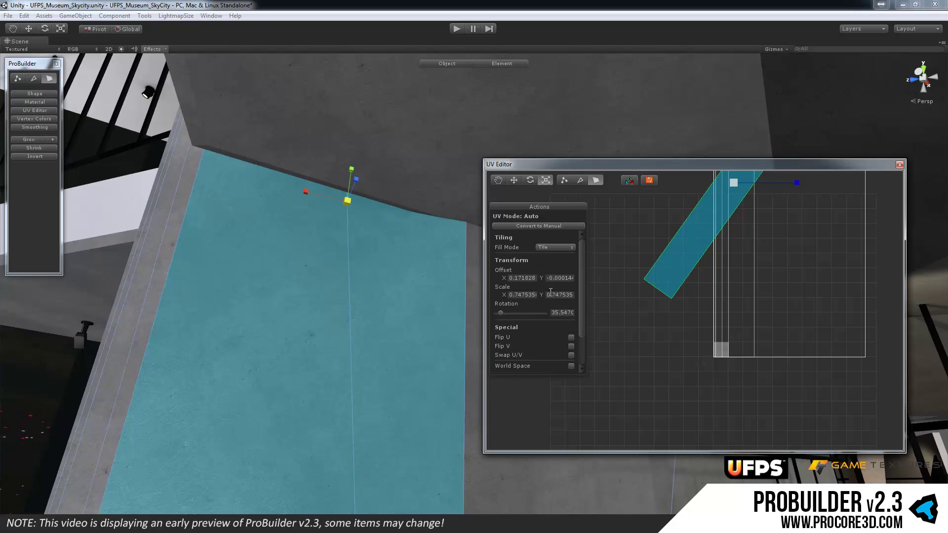
click(557, 245)
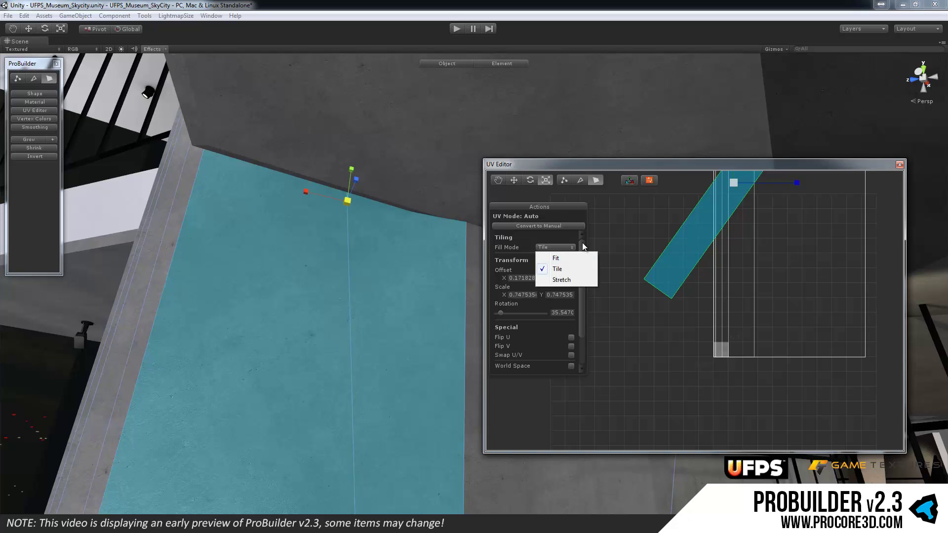
click(582, 241)
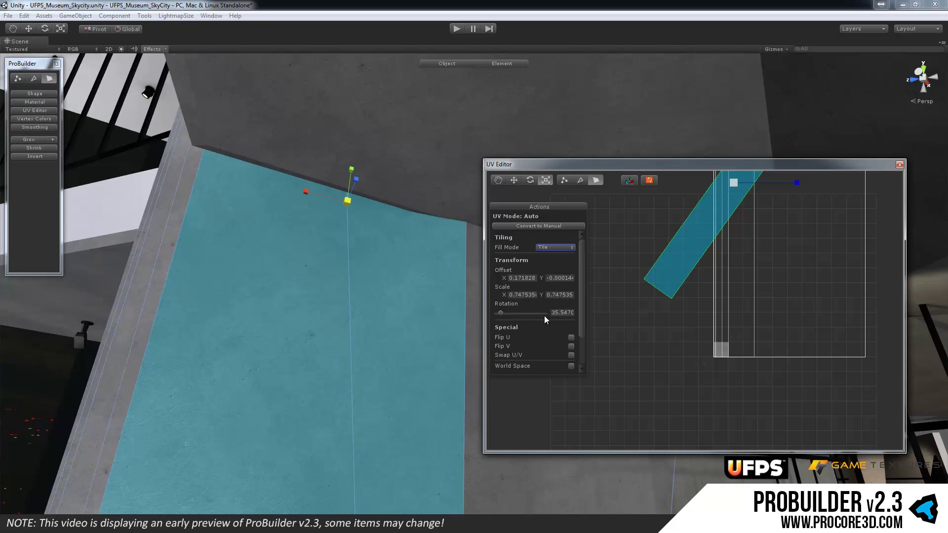
Undo the texture scaling, rotation and offset on the pillar's wide face, then clear the selection
alt+drag(340, 281, 397, 294)
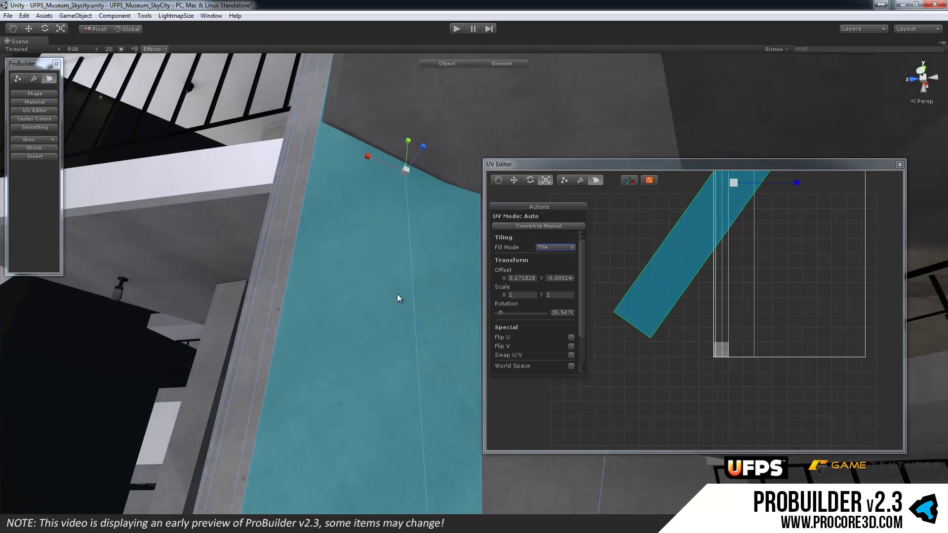
alt+drag(401, 328, 397, 295)
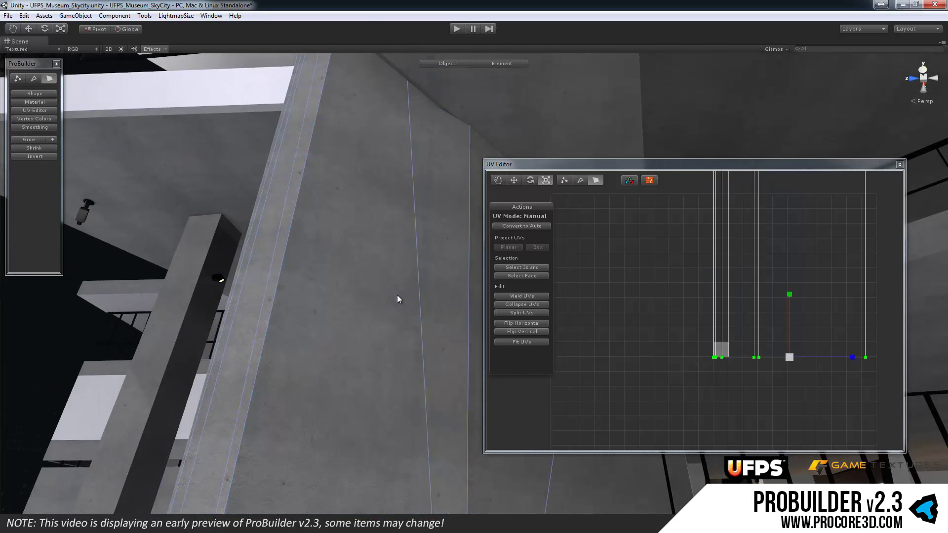
click(615, 335)
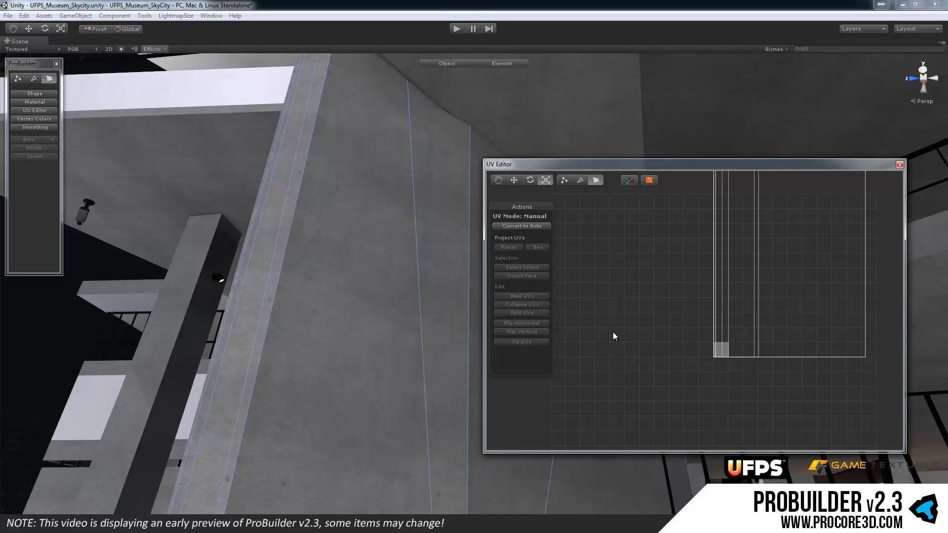
Select the pillar's wide face with its two adjoining narrow edge faces and convert their UVs to manual mode
click(317, 264)
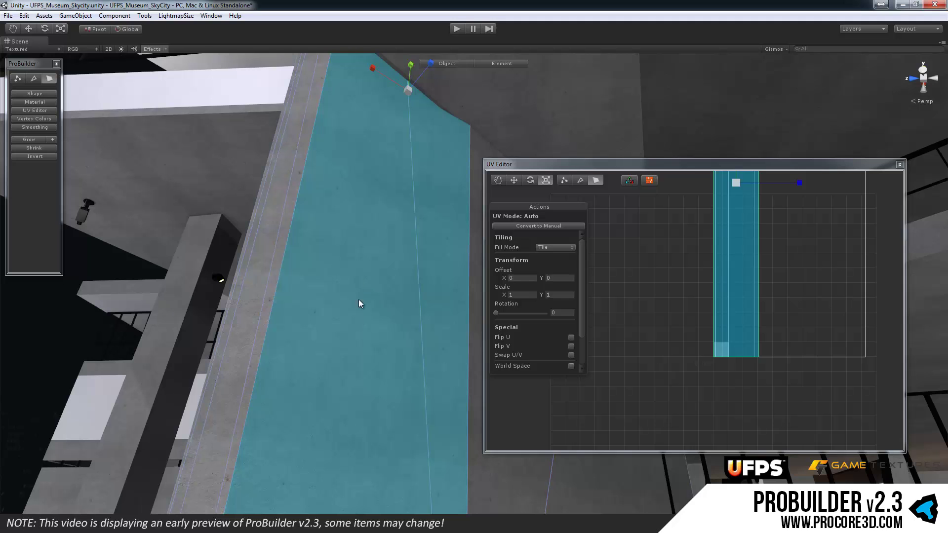
middle_drag(359, 318, 374, 250)
alt+drag(375, 250, 383, 199)
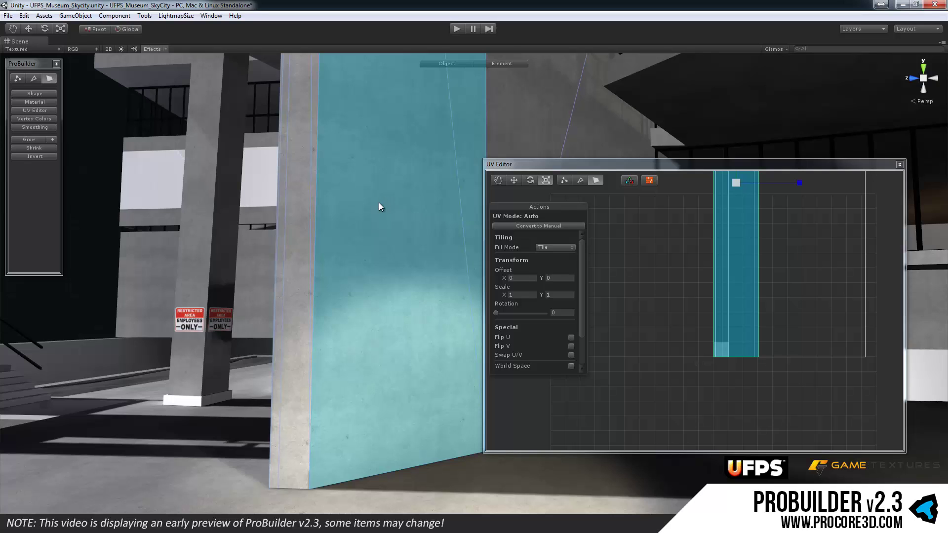
shift+click(301, 300)
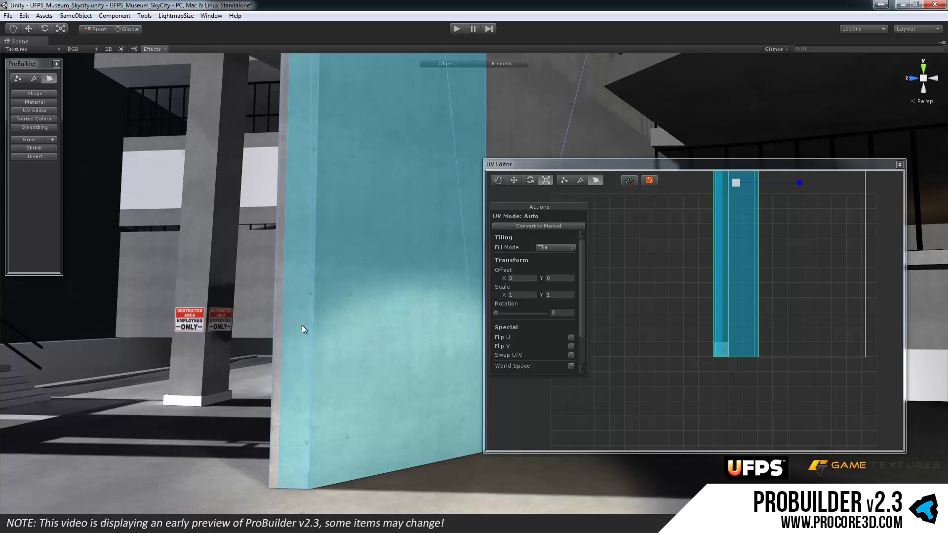
shift+click(283, 301)
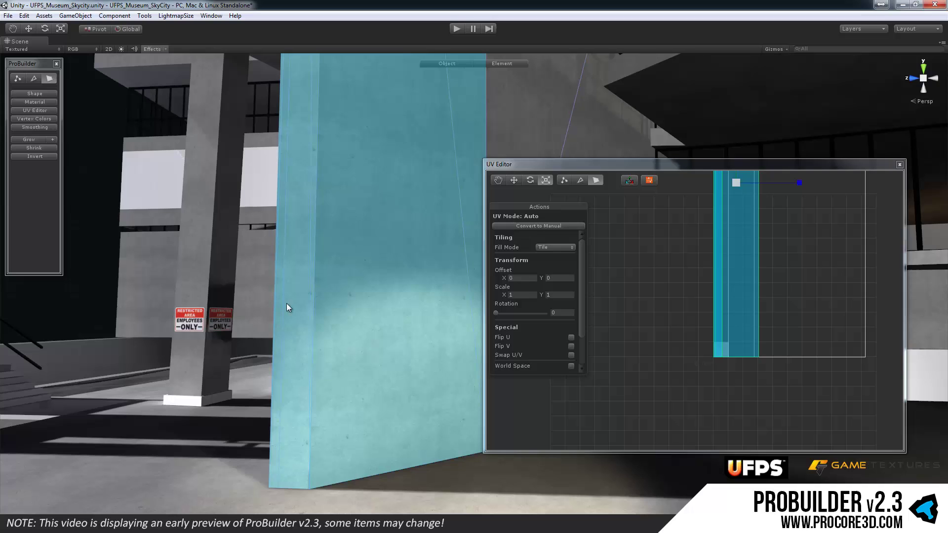
click(541, 226)
Move the three converted faces' UVs clear of the remaining UV layout, then deselect them
middle_drag(700, 289, 655, 306)
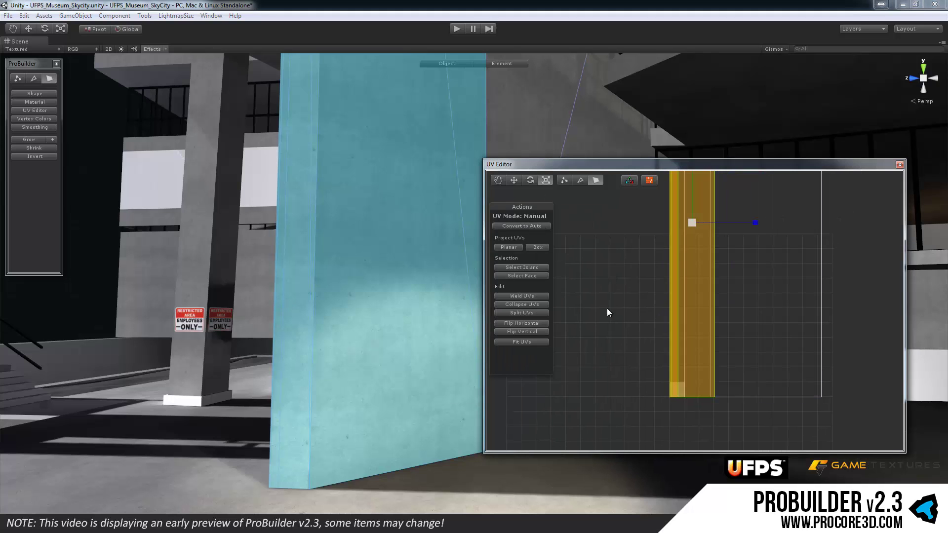
scroll(609, 311, down, 3)
key(w)
drag(743, 257, 691, 276)
click(660, 388)
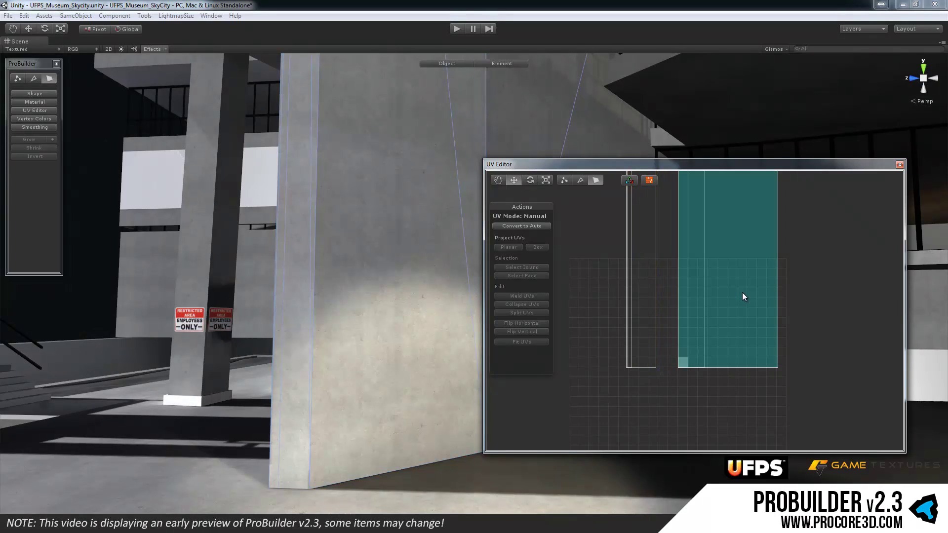
Compare the options for the auto and manual UV faces by selecting each in turn, then select both kinds together
click(743, 293)
shift+click(648, 295)
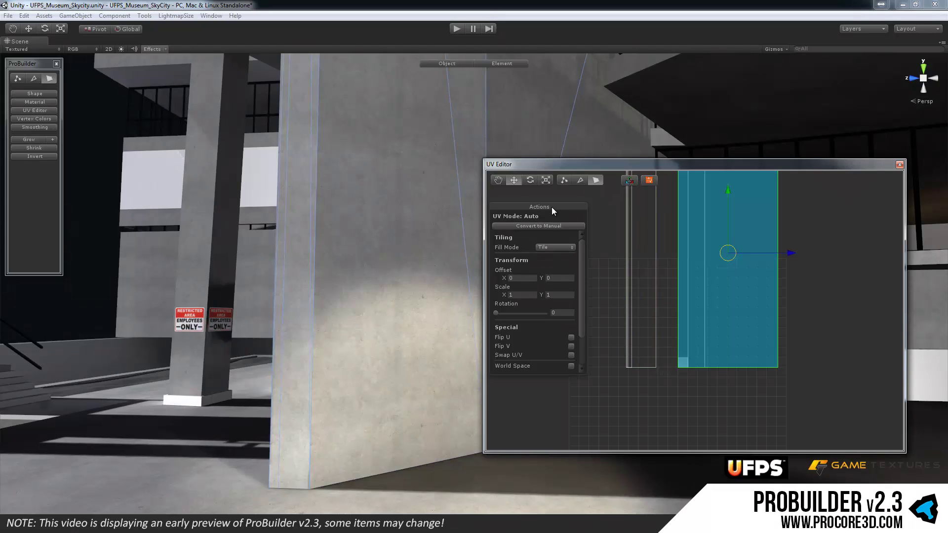
click(651, 225)
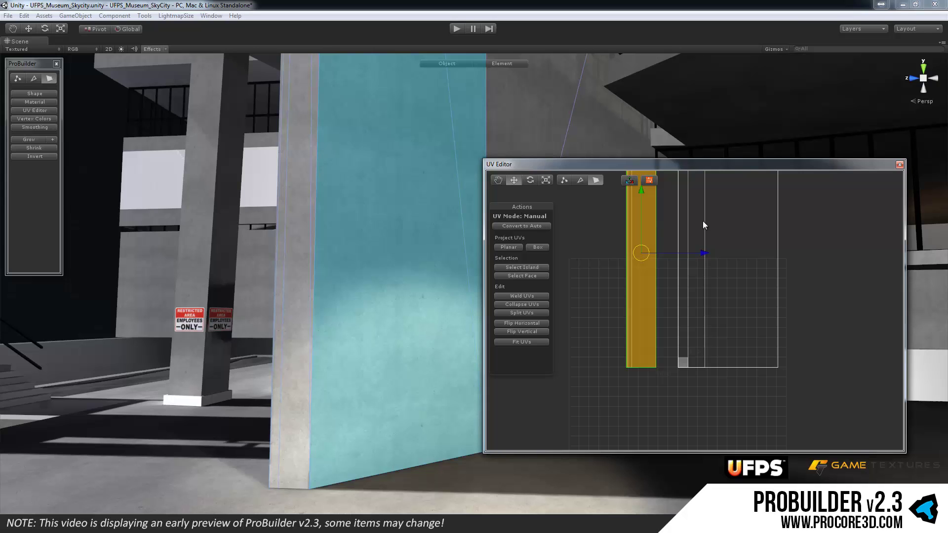
click(728, 225)
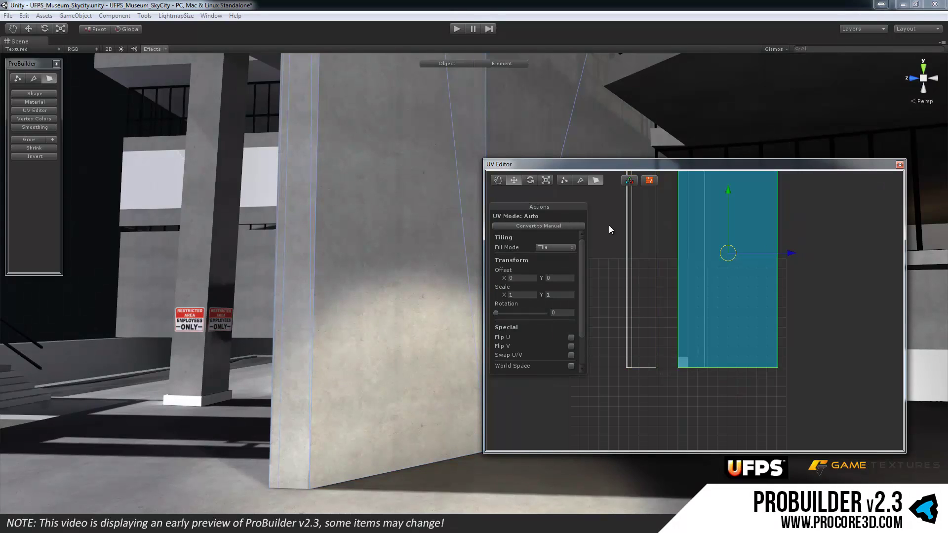
click(642, 236)
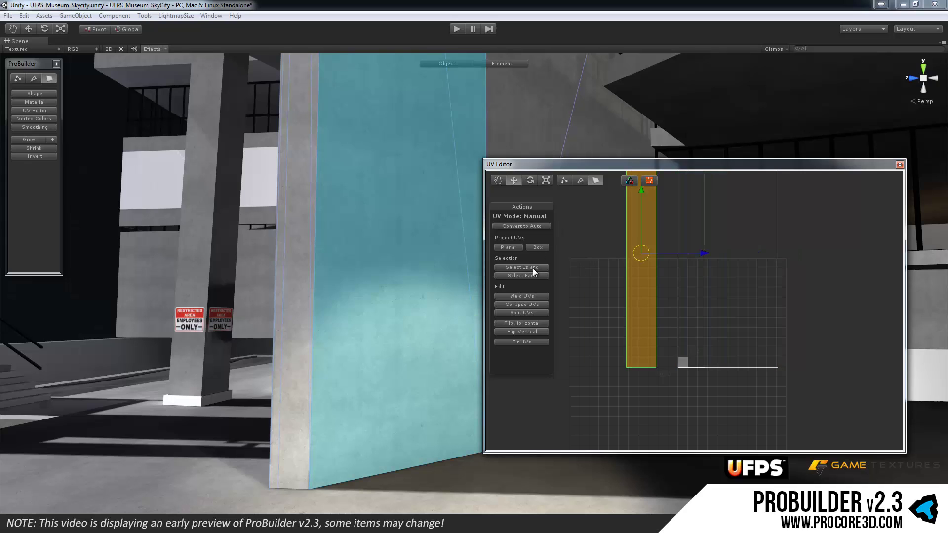
shift+click(709, 333)
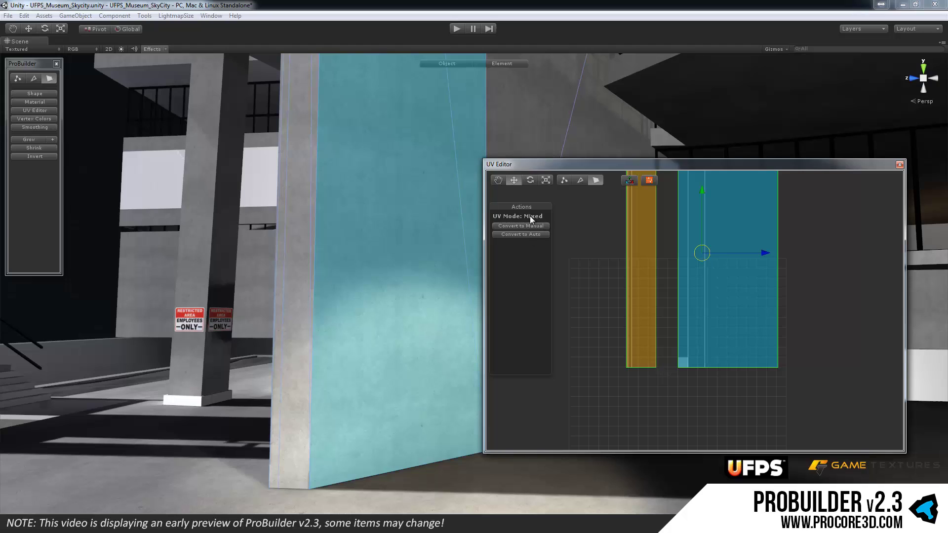
Review the manual UV options for the pillar's manual faces in different selections, select their UV island, then clear the selection
click(643, 267)
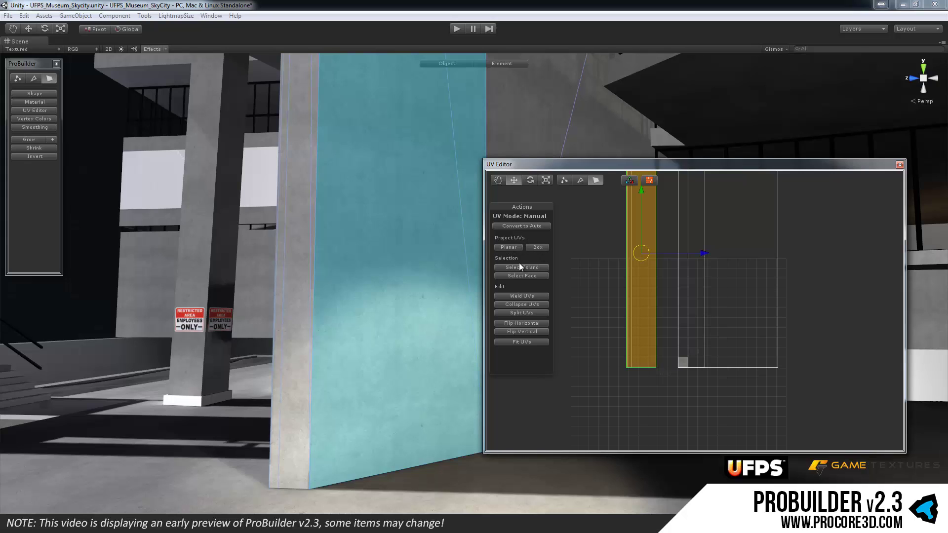
click(294, 294)
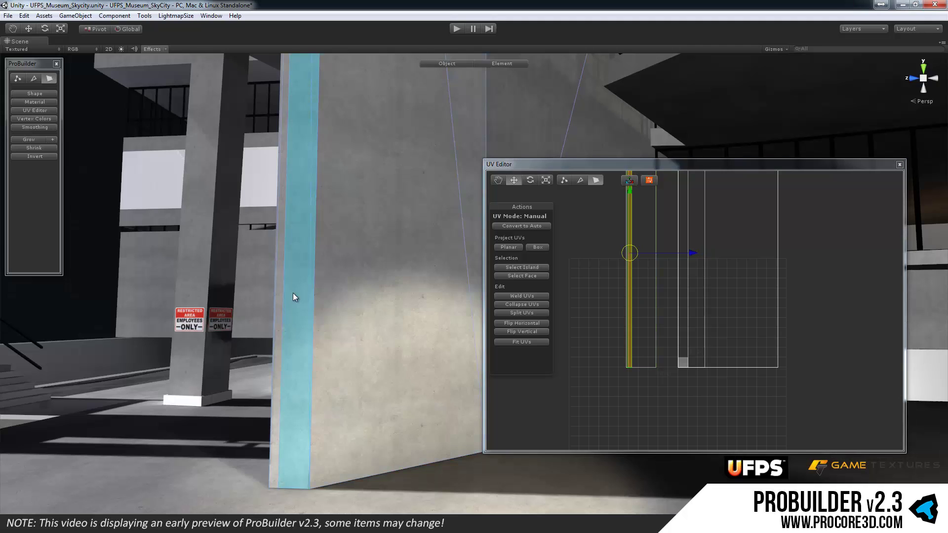
shift+click(366, 299)
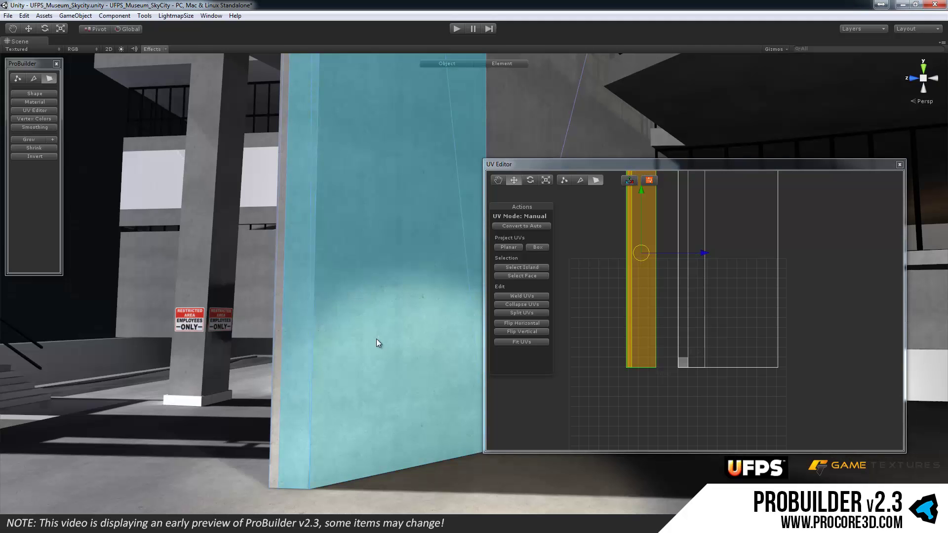
click(349, 328)
middle_drag(360, 350, 364, 314)
scroll(365, 314, up, 3)
right_drag(364, 318, 372, 321)
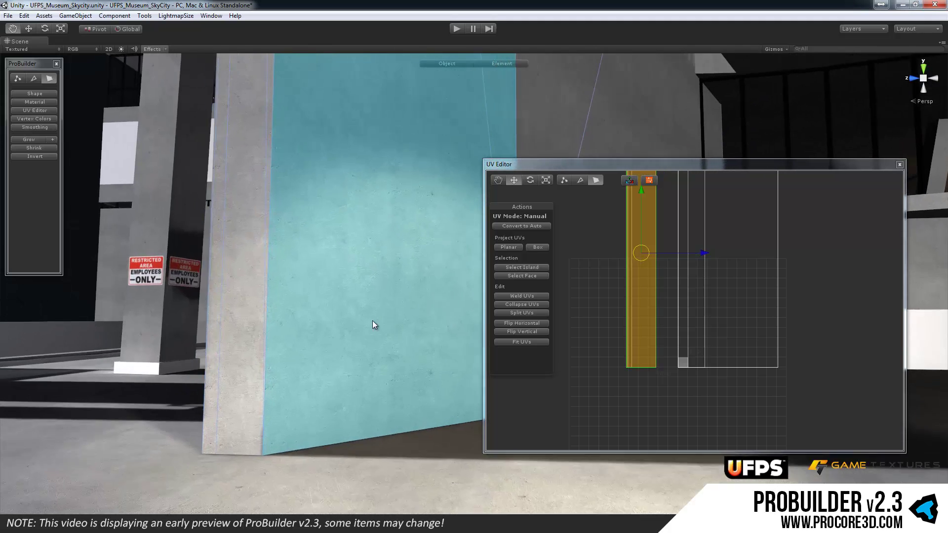
click(527, 267)
click(579, 324)
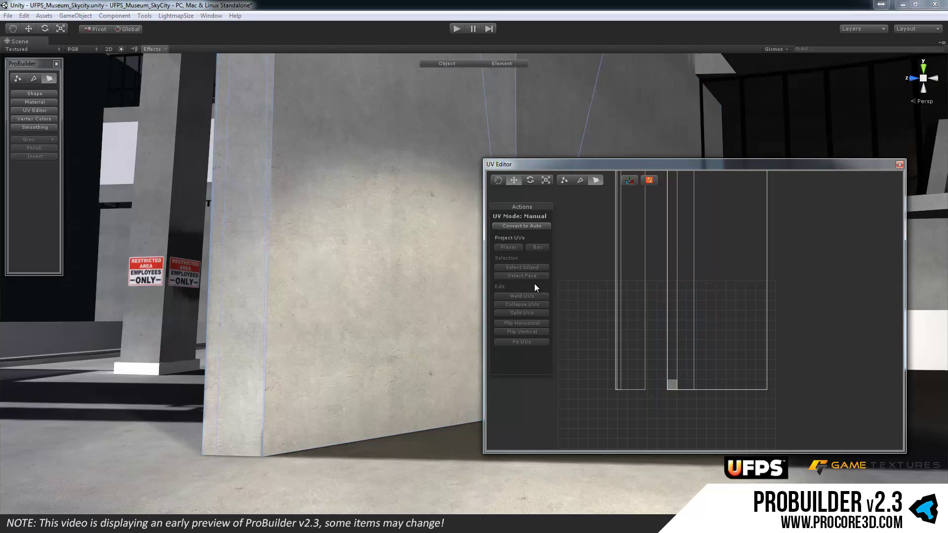
Select the pillar's wide face and its two narrow edge faces one after another to compare their UVs and texture alignment
click(318, 288)
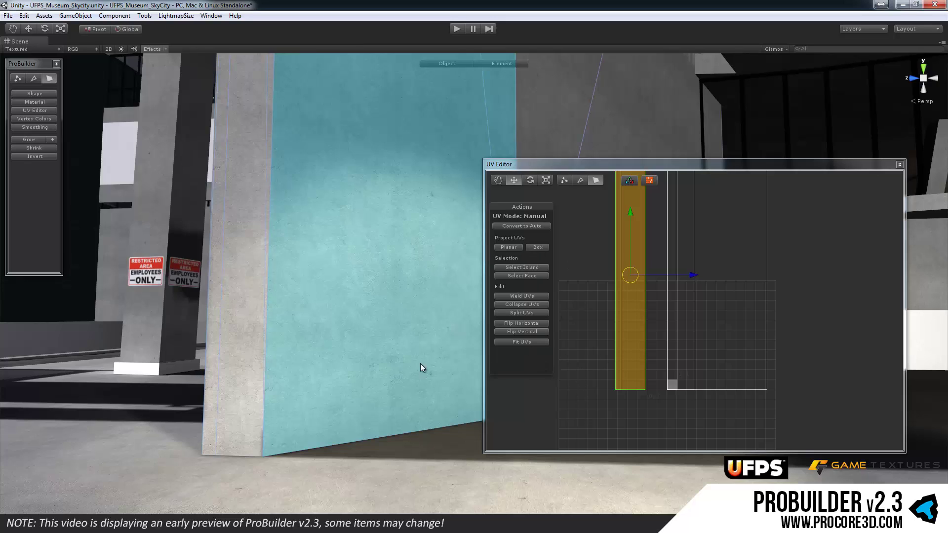
click(241, 326)
click(318, 326)
scroll(317, 331, up, 2)
alt+drag(316, 336, 296, 324)
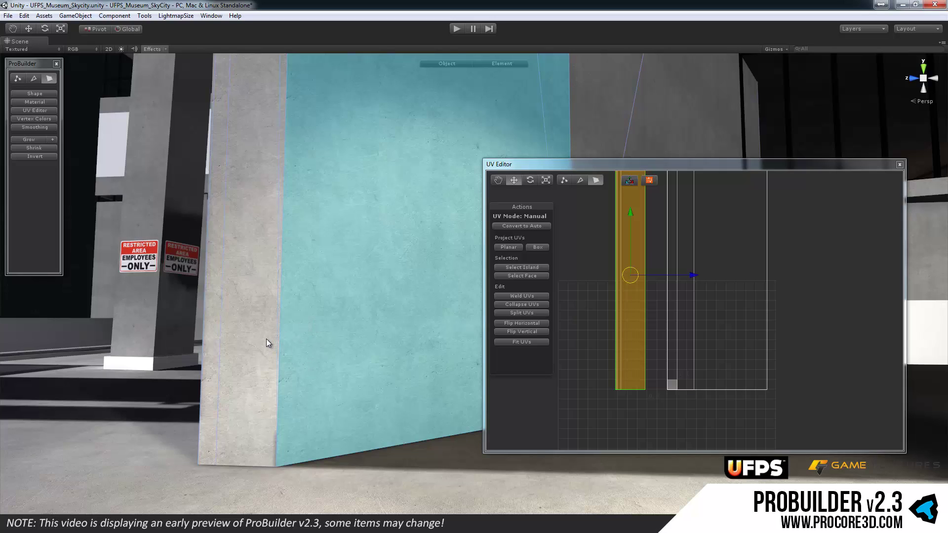
ctrl+click(262, 299)
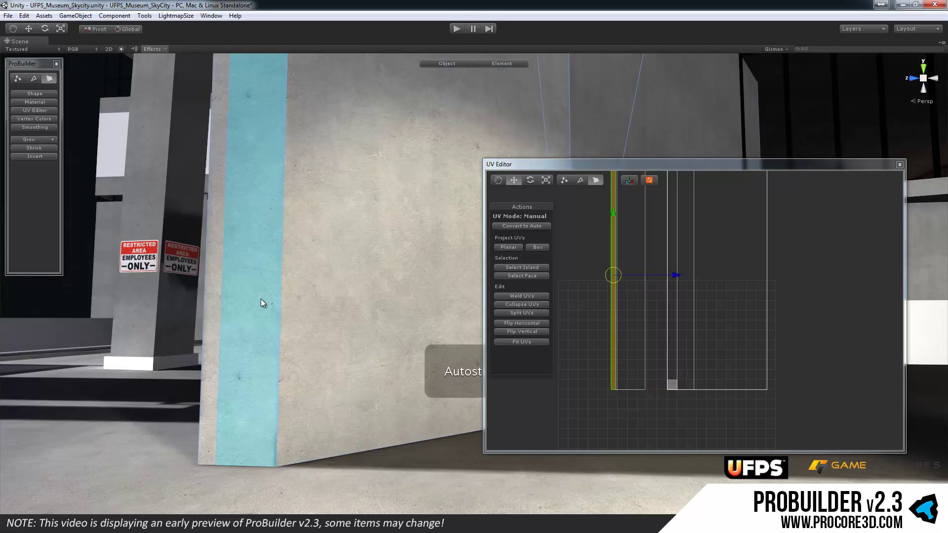
ctrl+click(216, 329)
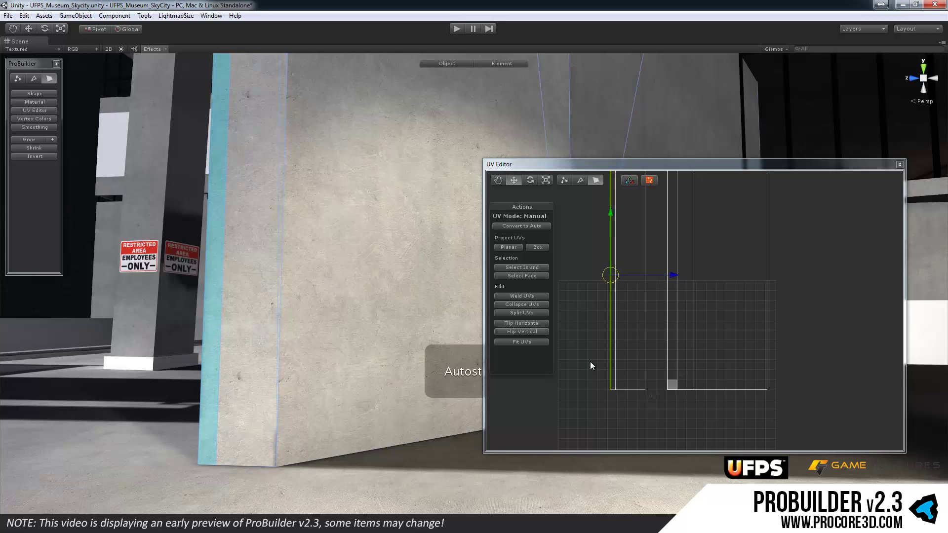
Examine the narrow edge face's UVs and its place on the pillar up close, then select all three manual faces
middle_drag(632, 353, 641, 313)
scroll(615, 363, up, 9)
middle_drag(621, 356, 734, 279)
scroll(652, 342, up, 2)
scroll(652, 346, up, 1)
click(642, 310)
click(605, 316)
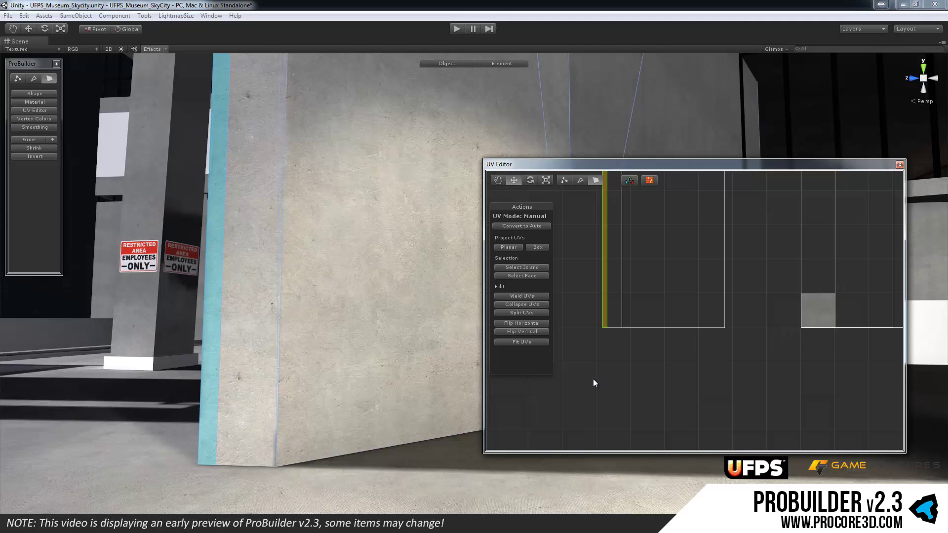
right_drag(512, 371, 388, 296)
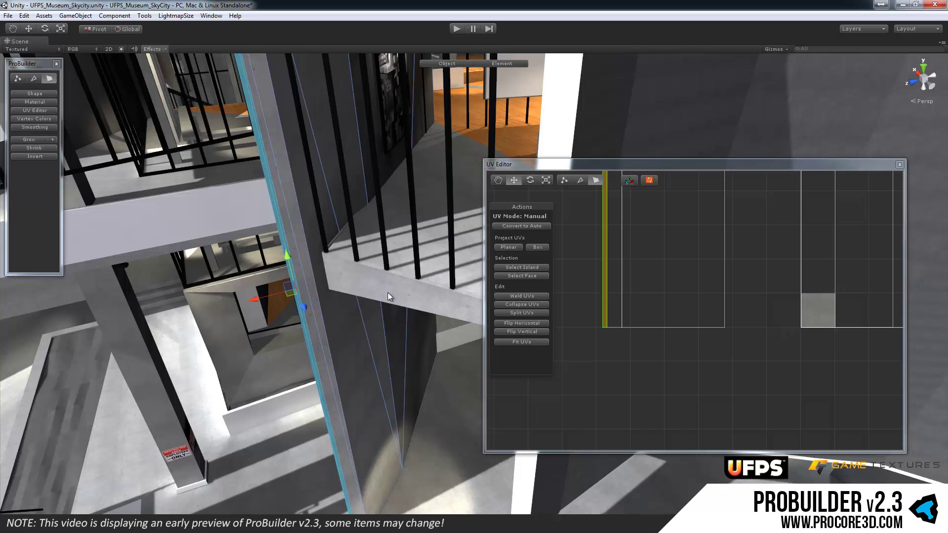
click(623, 301)
shift+click(606, 306)
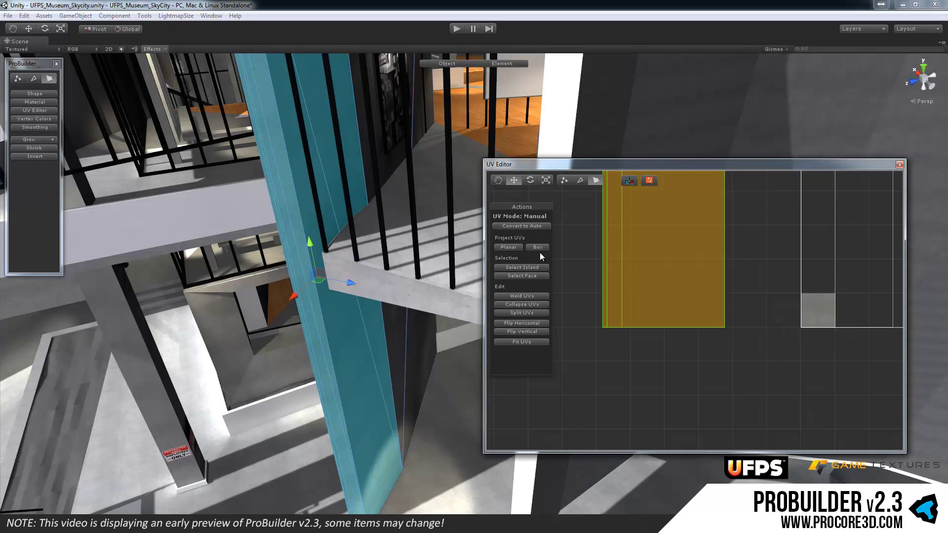
Reselect the UVs of the pillar's wide face and its two narrow edge faces, convert them to auto mode, and deselect them
click(611, 358)
middle_drag(653, 275, 636, 374)
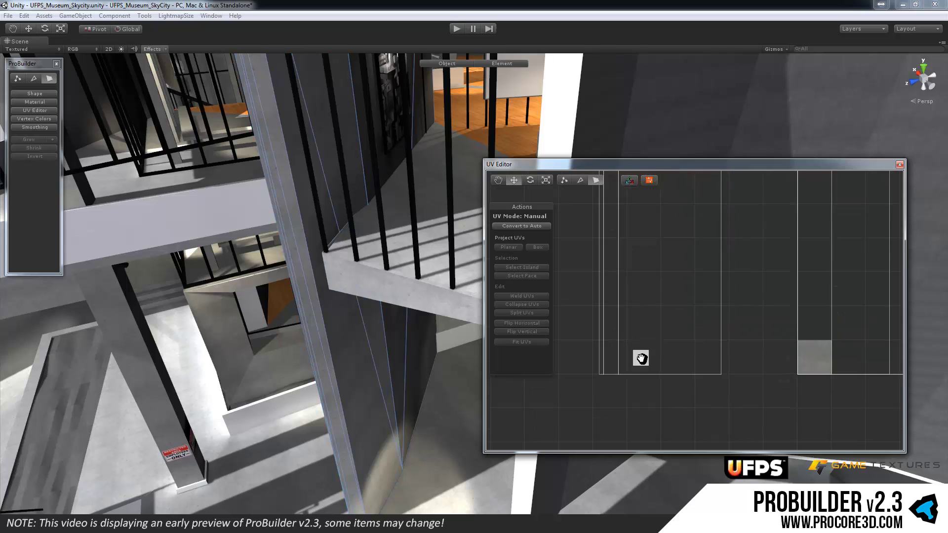
scroll(636, 376, down, 3)
scroll(636, 374, down, 3)
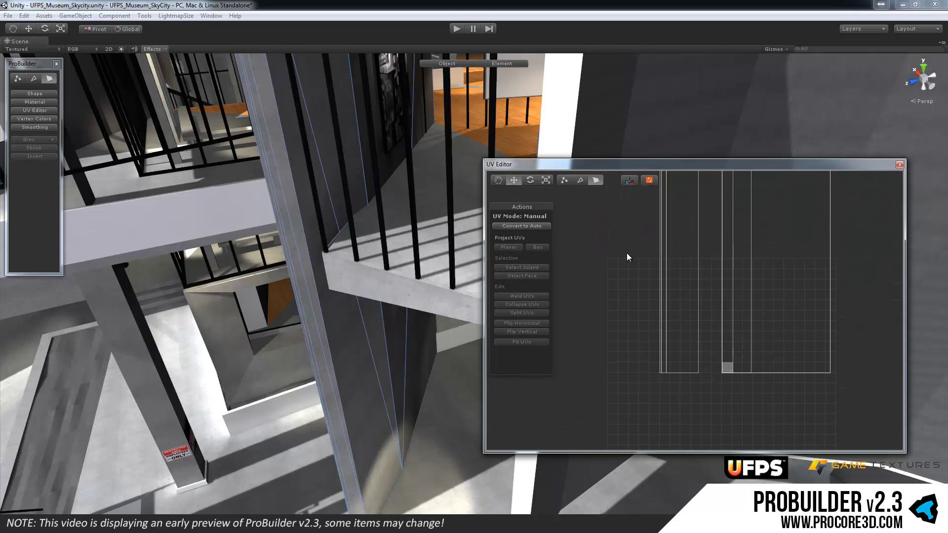
middle_drag(628, 264, 617, 280)
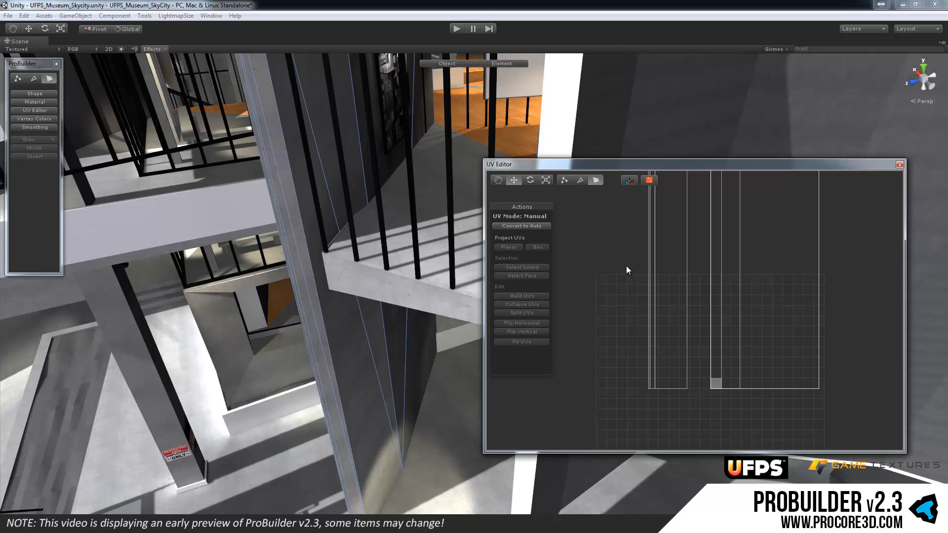
click(668, 319)
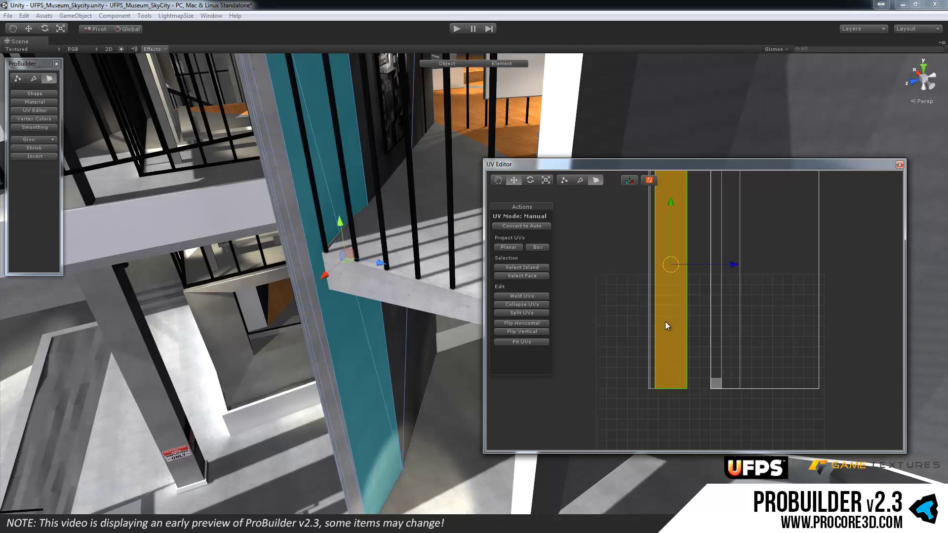
shift+click(650, 326)
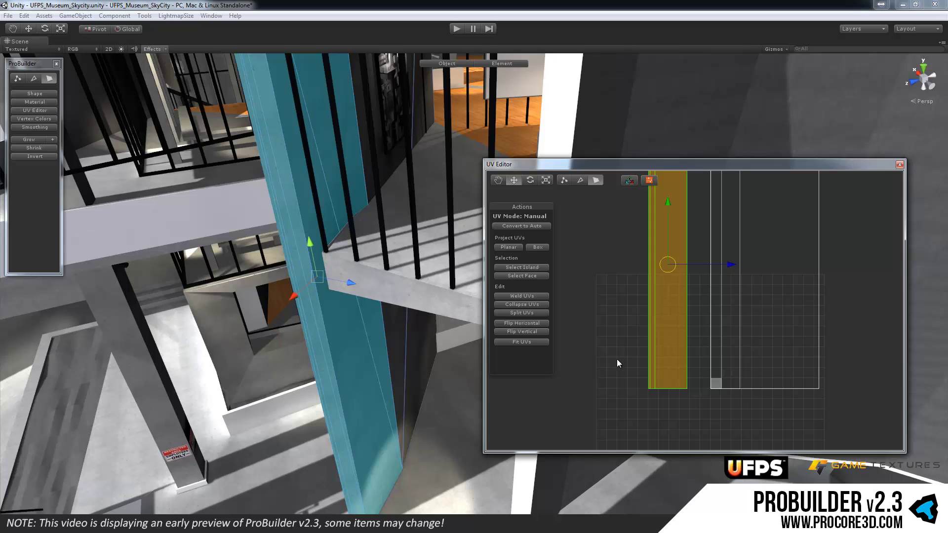
click(656, 368)
shift+click(652, 368)
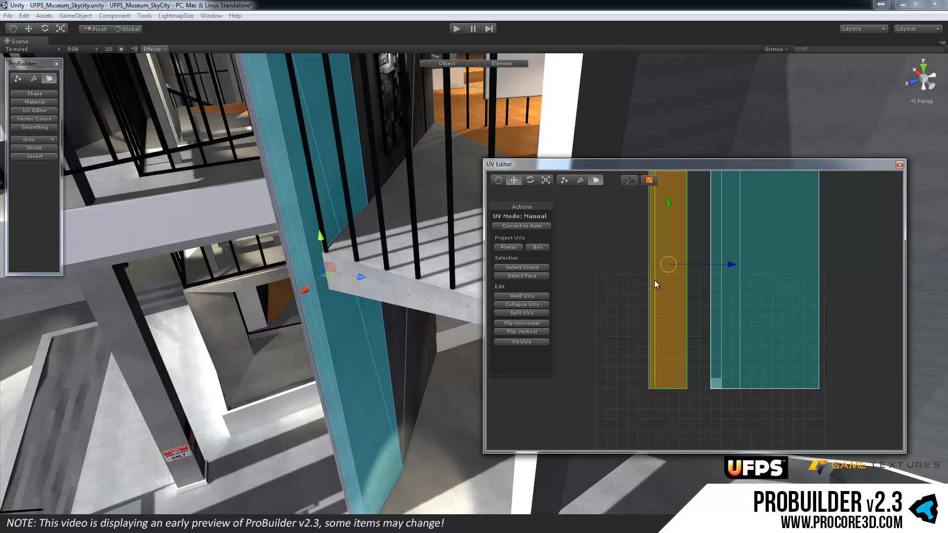
click(532, 226)
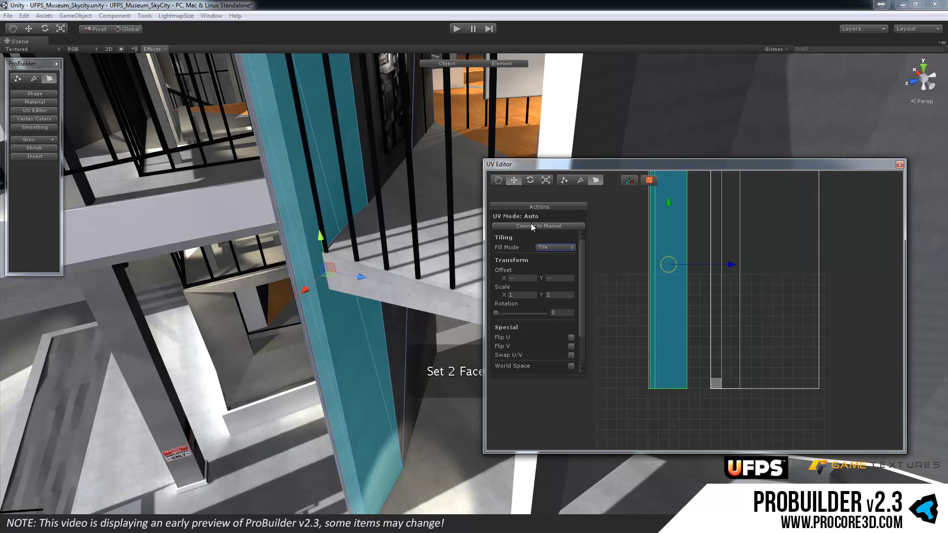
click(617, 282)
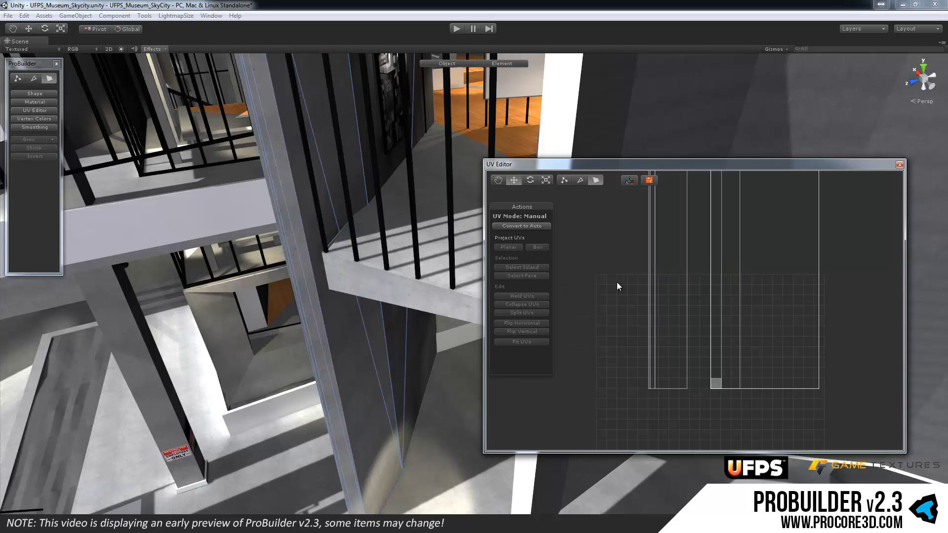
Check the auto UV settings of the converted wide face and the remaining faces, then clear the selection
click(669, 312)
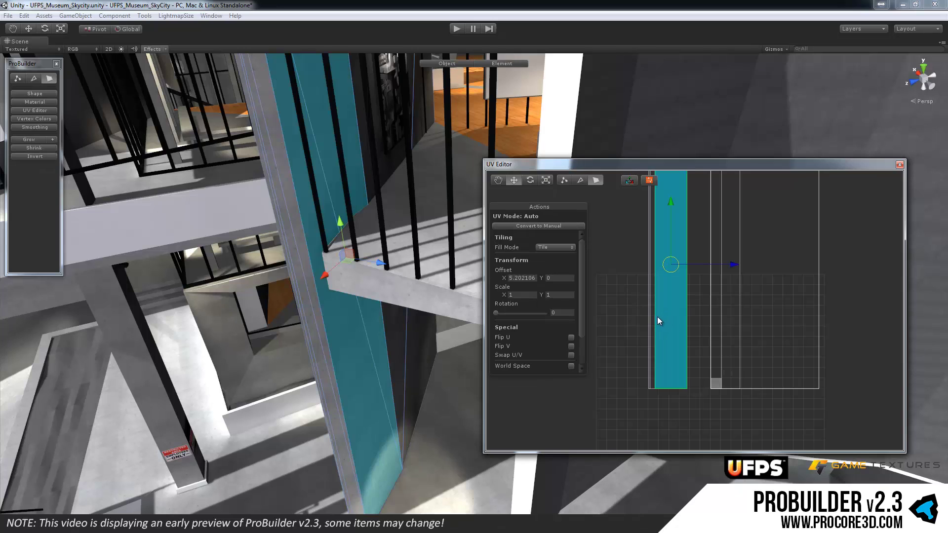
click(739, 250)
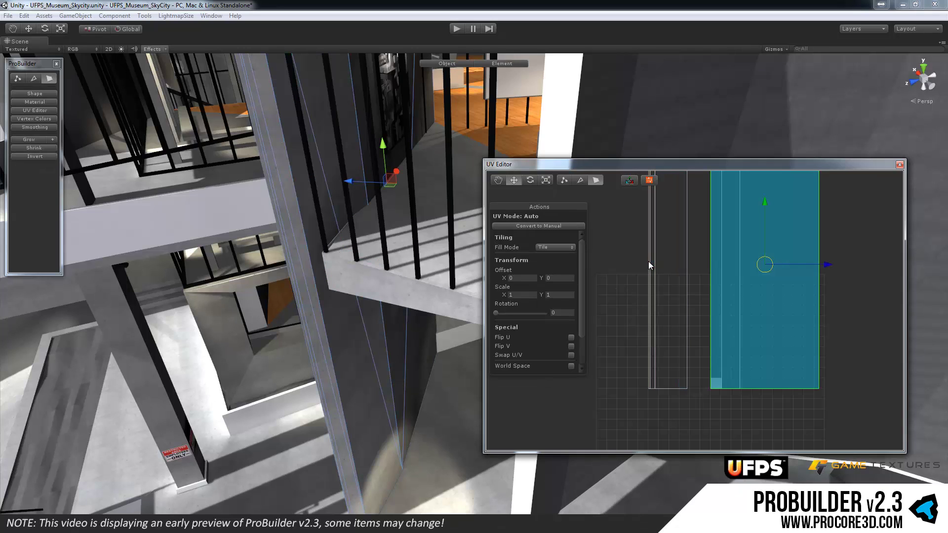
click(647, 261)
click(649, 267)
click(607, 278)
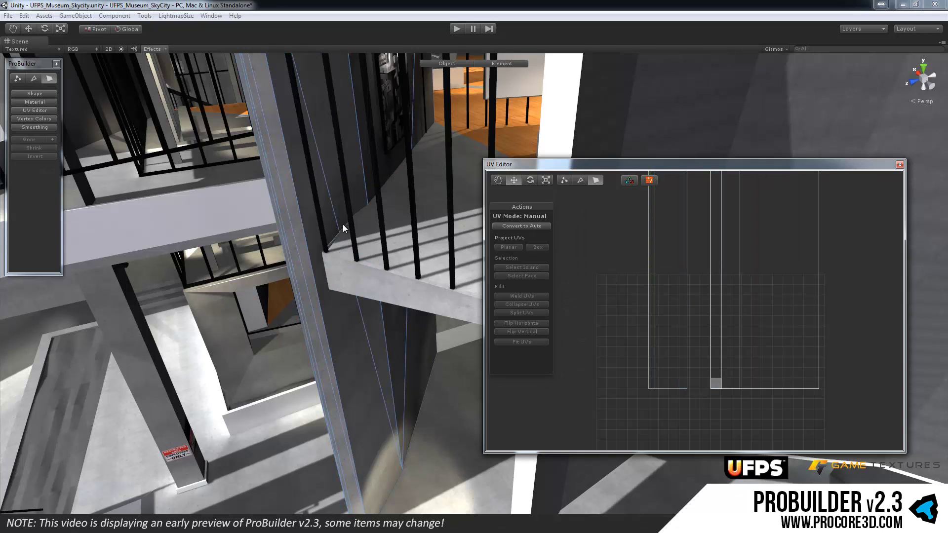
Close the UV Editor, turn on scene lighting in the viewport, and switch from element editing to object-level editing
alt+drag(377, 220, 299, 271)
scroll(435, 274, up, 2)
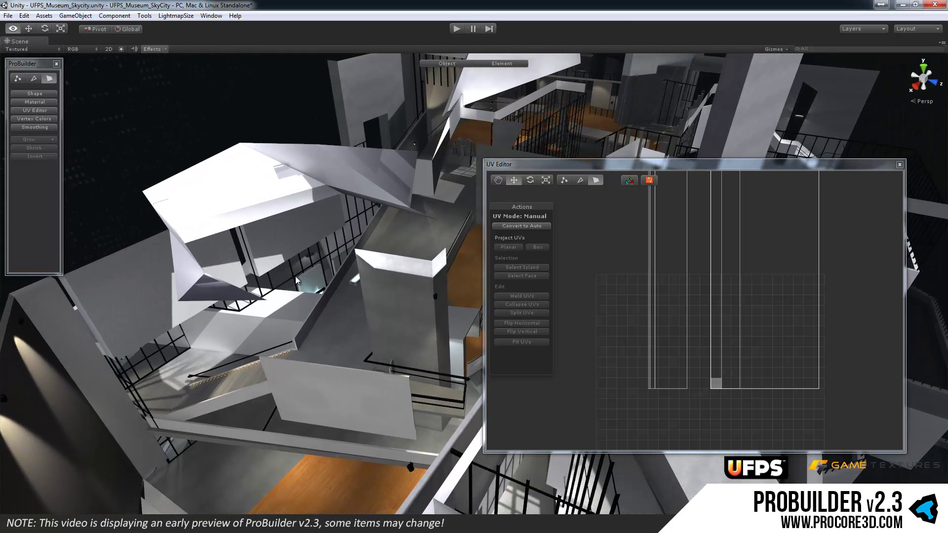
click(899, 164)
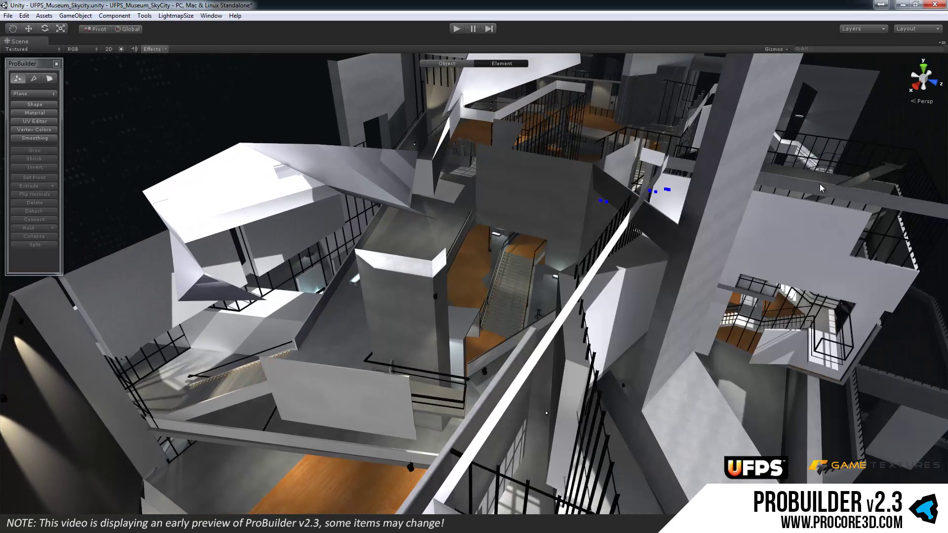
click(121, 49)
middle_drag(534, 195, 482, 275)
key(g)
Examine the lit museum level from above, including its tall pillar, railings and staircases
alt+drag(493, 228, 511, 194)
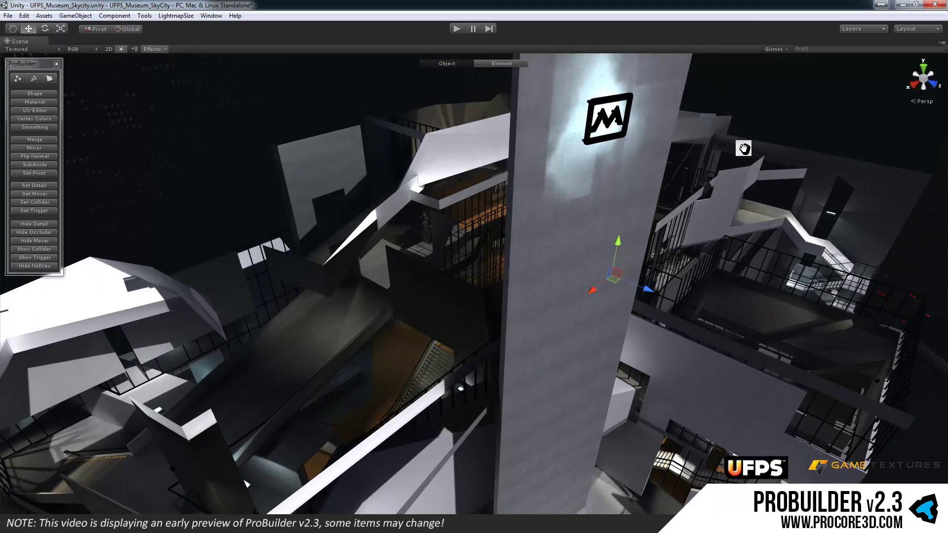
middle_drag(739, 152, 750, 84)
alt+drag(750, 84, 704, 113)
alt+drag(662, 146, 587, 184)
scroll(587, 183, up, 1)
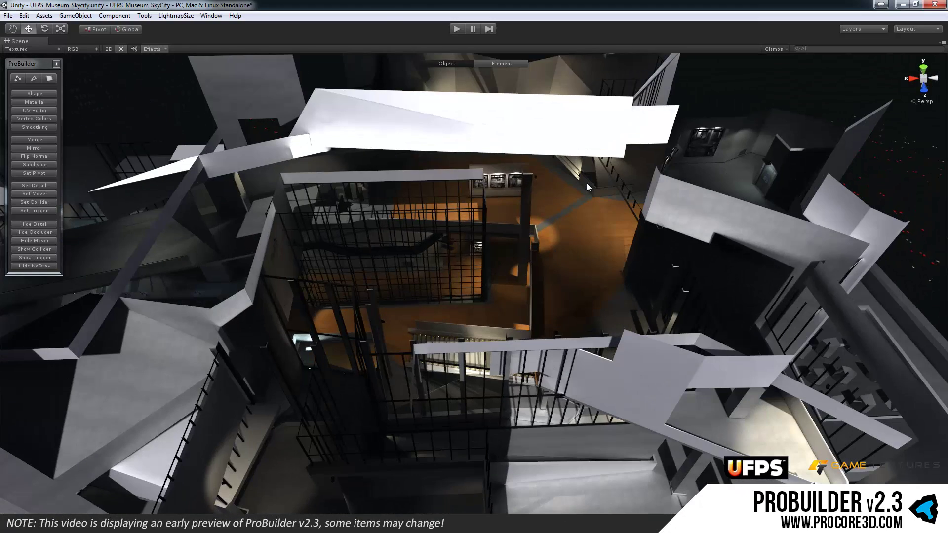
alt+drag(439, 210, 585, 191)
scroll(588, 197, up, 5)
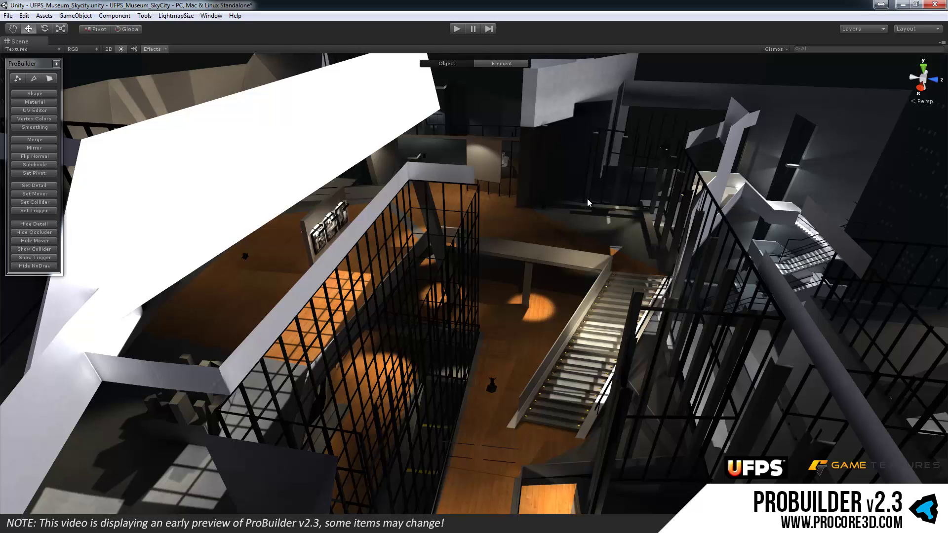
Examine the museum's interior spaces, including the exhibit walls and the lobby counter with its lit staircase
right_drag(458, 291, 275, 100)
click(232, 95)
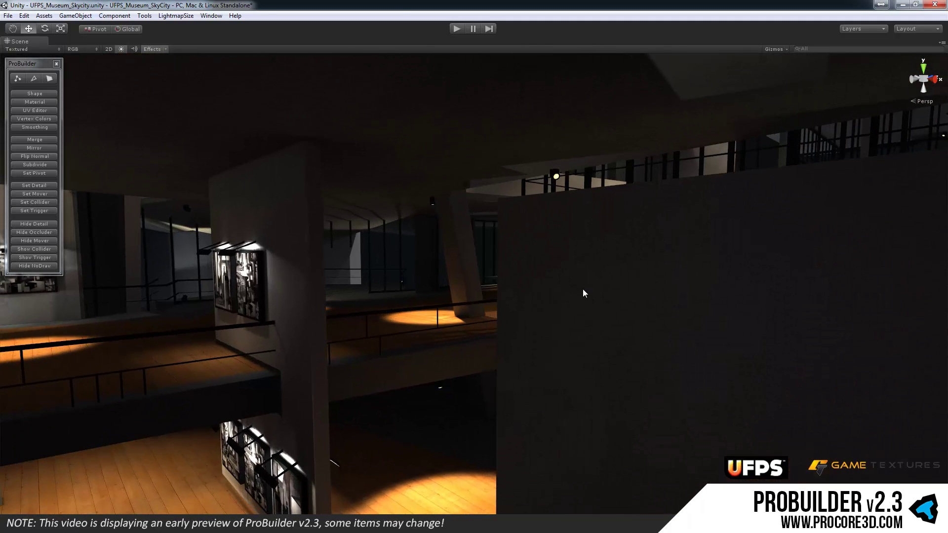
right_drag(582, 291, 546, 286)
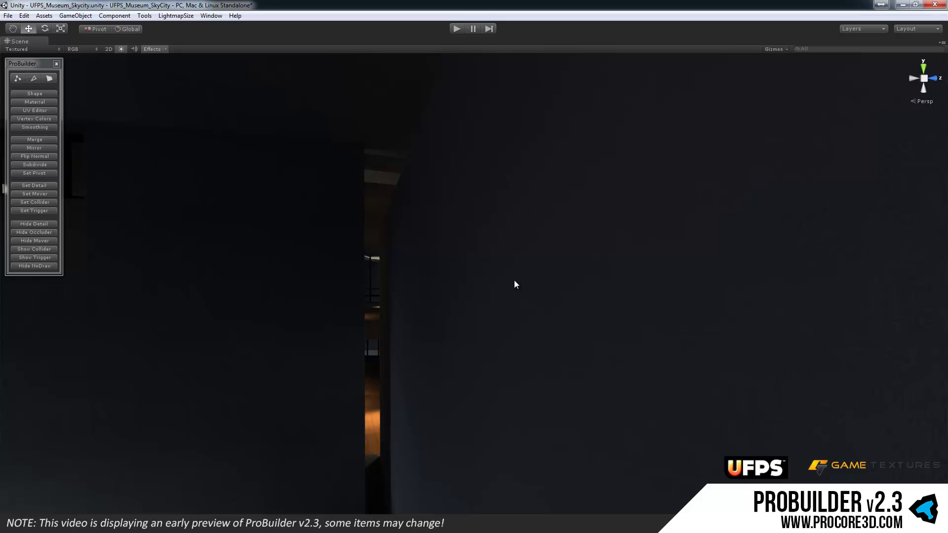
right_drag(514, 280, 432, 257)
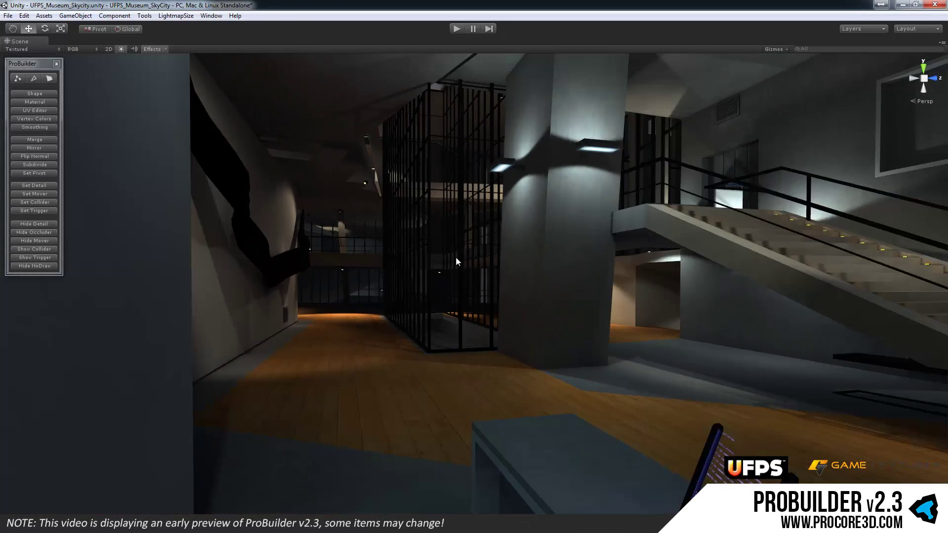
right_drag(455, 257, 501, 258)
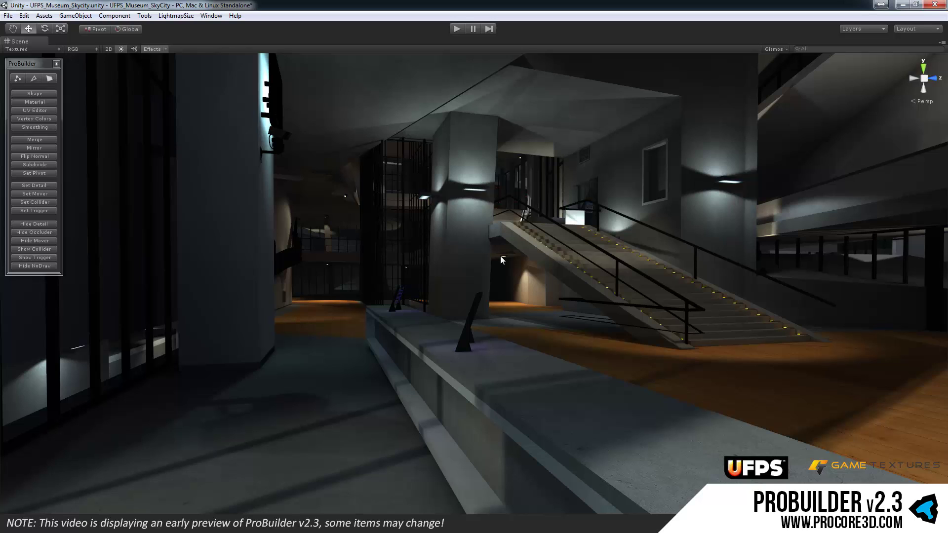
alt+drag(501, 256, 535, 274)
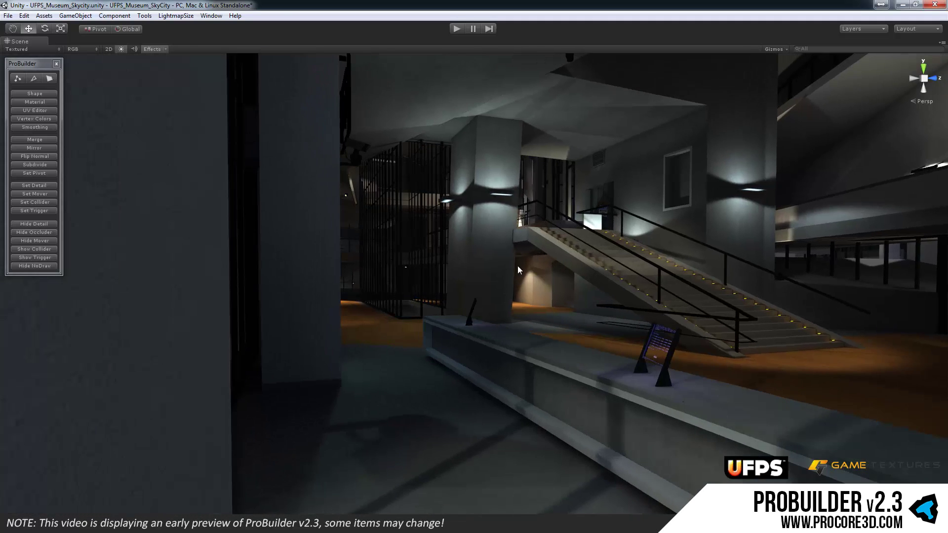
scroll(534, 275, up, 3)
scroll(535, 274, down, 3)
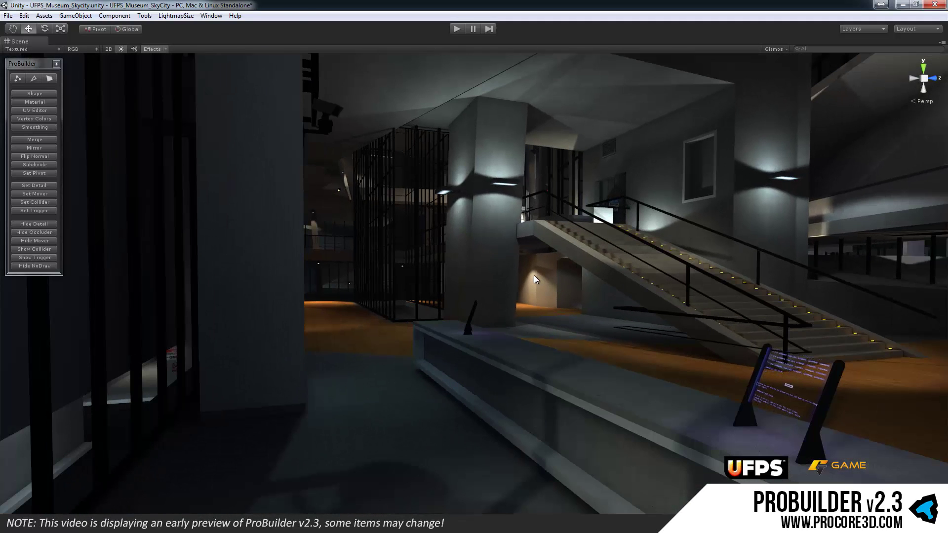